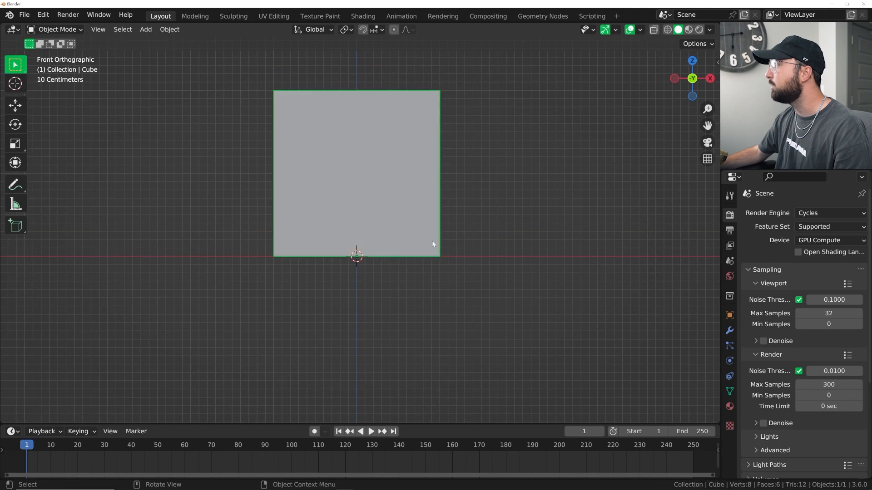
# Scale the cube down slightly along the Z axis to flatten it.
pyautogui.click(19, 144)
pyautogui.moveTo(358, 223); pyautogui.dragTo(357, 231)
pyautogui.moveTo(358, 230); pyautogui.dragTo(393, 167, button='middle')
# Select the cube's top face in Edit Mode and scale it inward to taper the sides.
pyautogui.press('Tab')
pyautogui.click(114, 29)
pyautogui.click(392, 168)
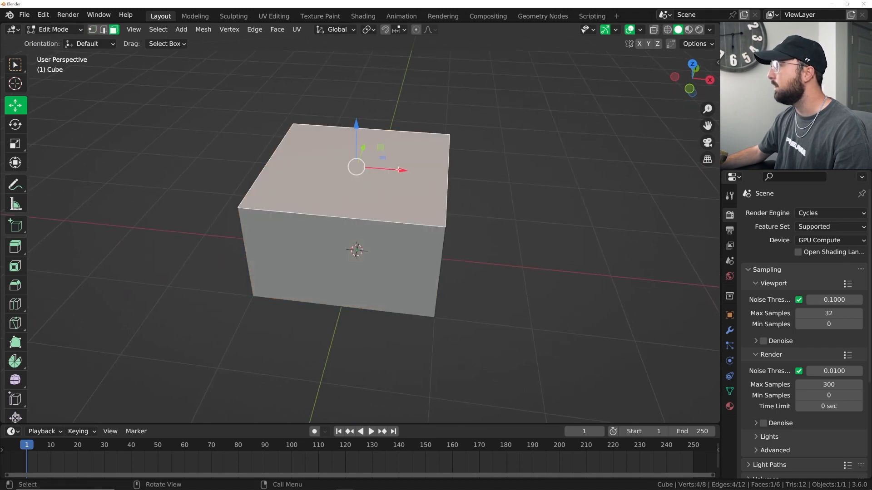
pyautogui.press('s')
pyautogui.click(486, 180)
# Lower the tapered block's top face along Z and scale the face up slightly.
pyautogui.moveTo(356, 125); pyautogui.dragTo(356, 163)
pyautogui.press('s')
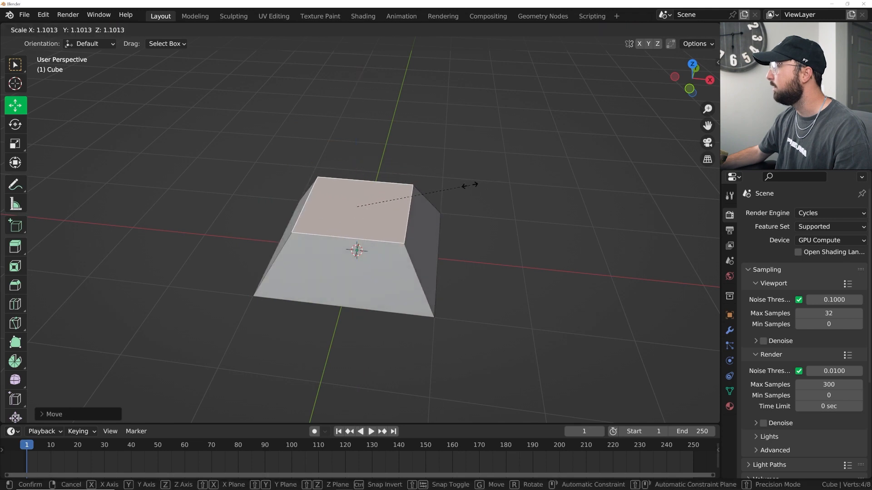
pyautogui.click(477, 186)
pyautogui.moveTo(476, 187); pyautogui.dragTo(351, 194, button='middle')
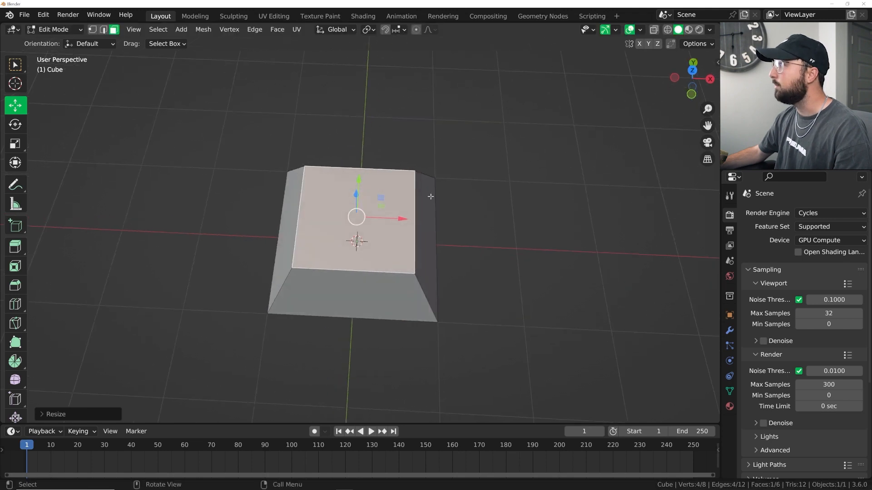
# Fine-tune the top face's height along Z, settling it slightly lower, and return to Object Mode.
pyautogui.moveTo(438, 193); pyautogui.dragTo(365, 168, button='middle')
pyautogui.moveTo(358, 171); pyautogui.dragTo(358, 181)
pyautogui.moveTo(384, 175); pyautogui.dragTo(432, 140, button='middle')
pyautogui.moveTo(358, 168); pyautogui.dragTo(359, 162)
pyautogui.moveTo(381, 170); pyautogui.dragTo(493, 204, button='middle')
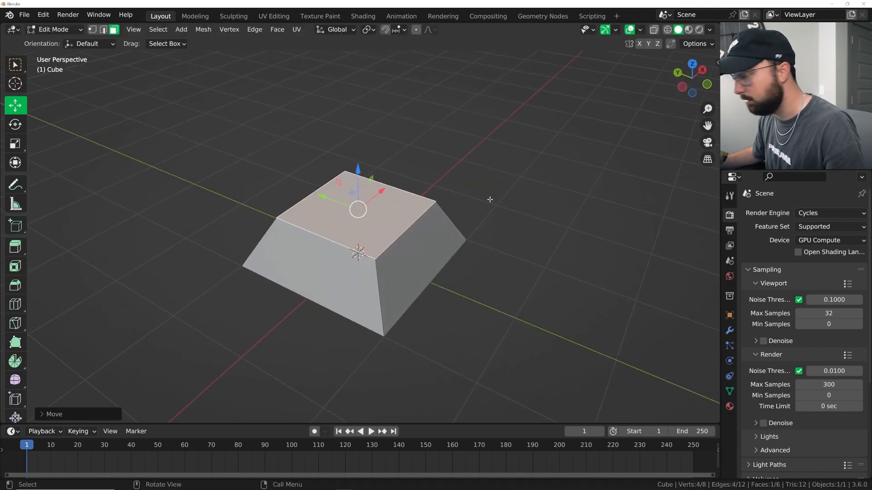
pyautogui.moveTo(490, 199); pyautogui.dragTo(377, 150, button='middle')
pyautogui.moveTo(359, 158); pyautogui.dragTo(360, 167)
pyautogui.moveTo(428, 151); pyautogui.dragTo(444, 247, button='middle')
pyautogui.press('Tab')
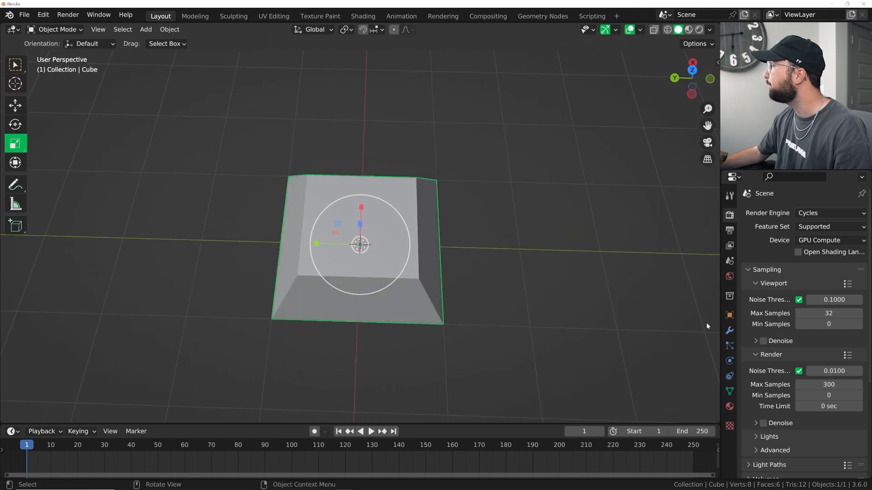
# Display the cube's modifier settings and examine its tapered shape and corner edges in Object and Edit Mode.
pyautogui.click(728, 330)
pyautogui.click(755, 213)
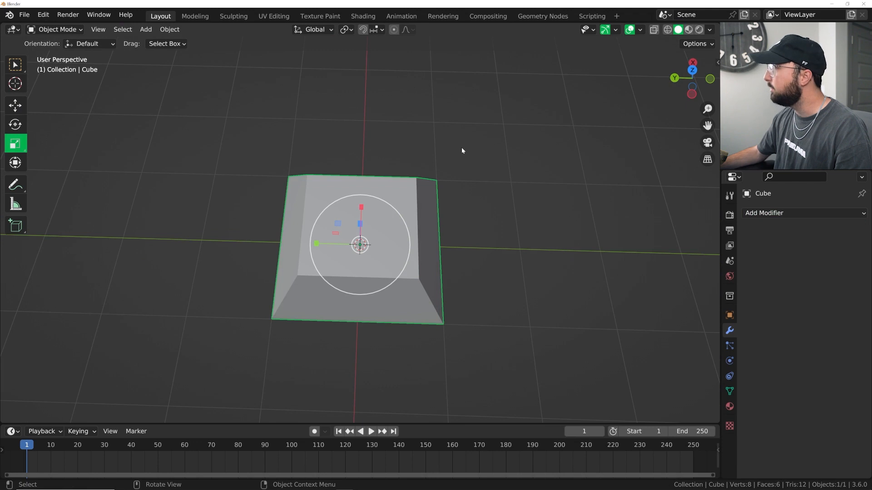
pyautogui.scroll(5, 461, 148)
pyautogui.moveTo(459, 199); pyautogui.dragTo(459, 221, button='middle')
pyautogui.scroll(-3, 458, 222)
pyautogui.press('Tab')
pyautogui.scroll(1, 458, 221)
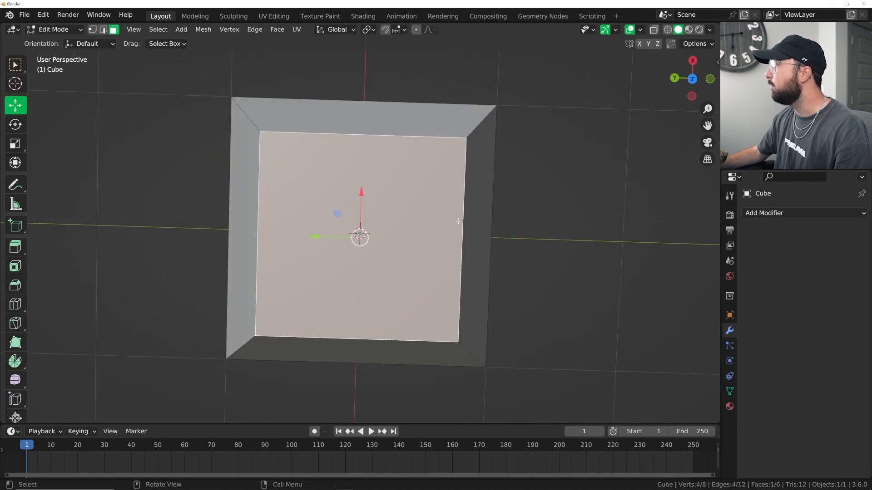
pyautogui.press('Tab')
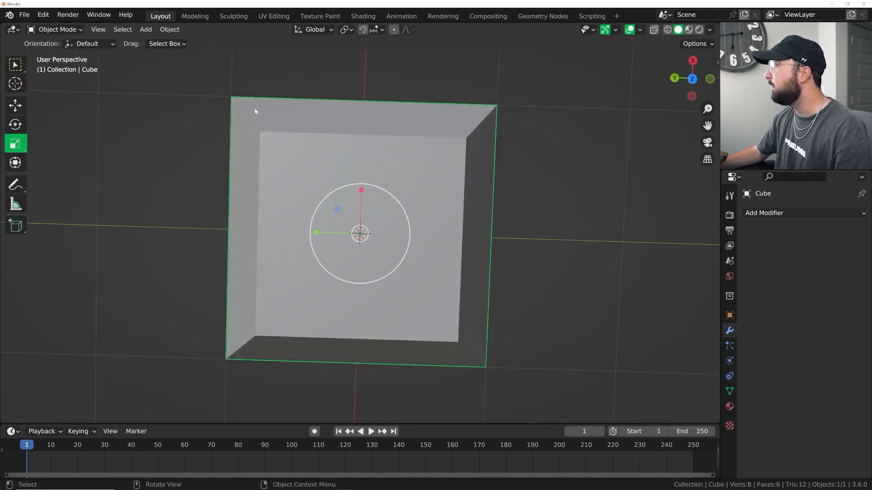
pyautogui.moveTo(241, 348); pyautogui.dragTo(301, 321, button='middle')
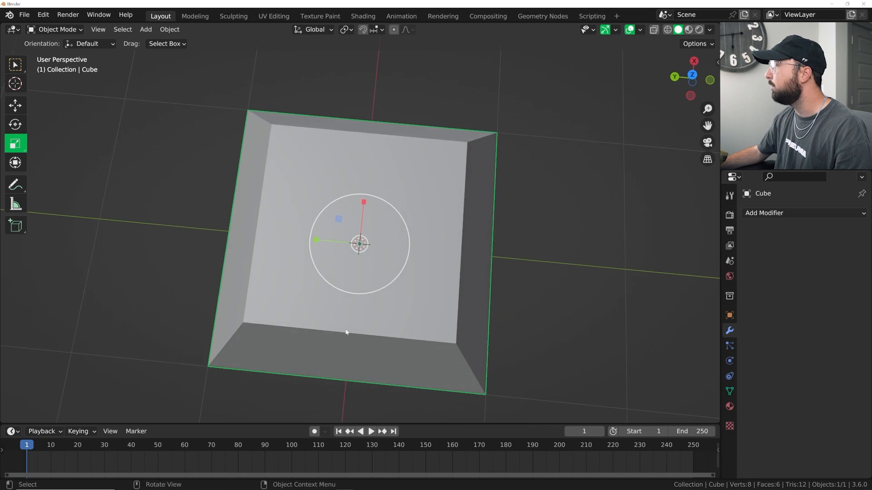
pyautogui.press('Tab')
pyautogui.moveTo(467, 218); pyautogui.dragTo(470, 208, button='middle')
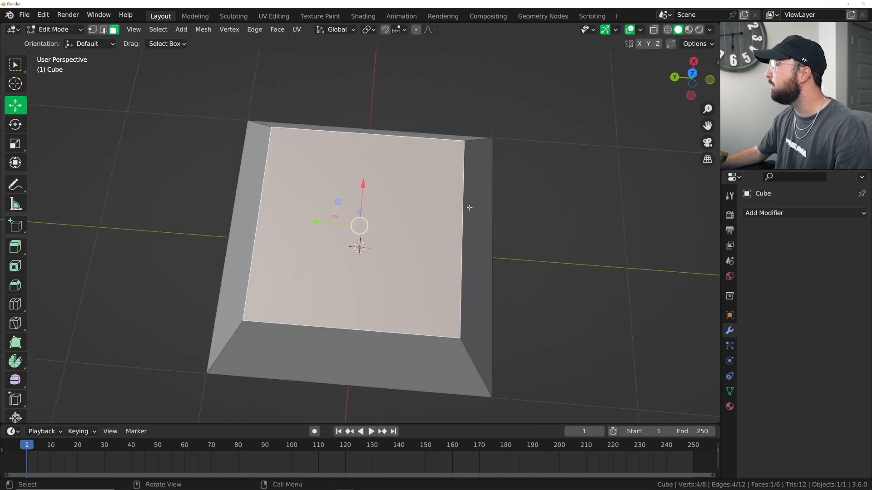
pyautogui.scroll(1, 242, 315)
pyautogui.press('Tab')
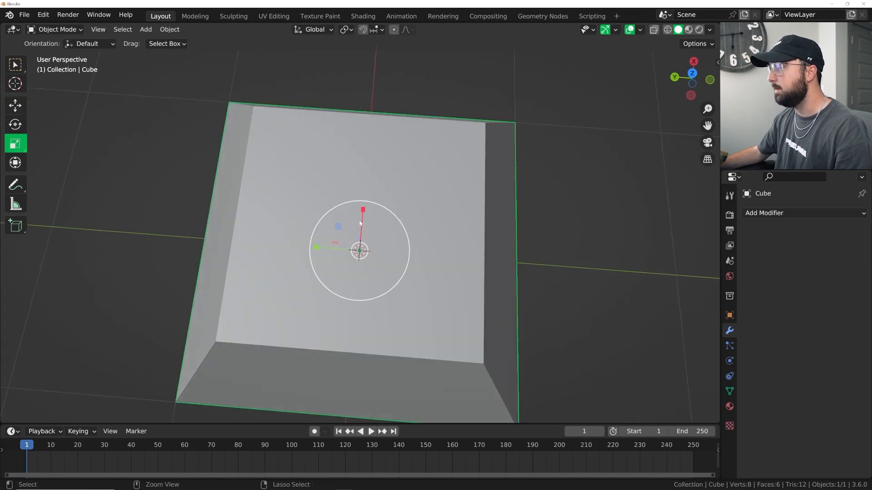
# Apply the cube's scale and select its four sloping corner edges in edge mode.
pyautogui.hotkey('ctrl', 'a')
pyautogui.click(291, 241)
pyautogui.press('Tab')
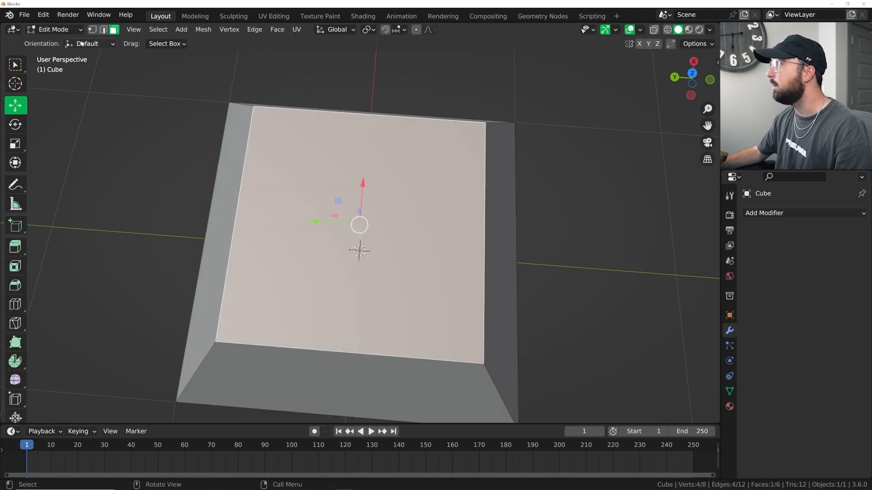
pyautogui.click(104, 30)
pyautogui.click(202, 361)
pyautogui.keyDown('shift'); pyautogui.click(487, 374); pyautogui.keyUp('shift')
pyautogui.moveTo(524, 371); pyautogui.dragTo(402, 361, button='middle')
pyautogui.keyDown('shift'); pyautogui.click(439, 386); pyautogui.keyUp('shift')
pyautogui.moveTo(501, 364); pyautogui.dragTo(415, 354, button='middle')
pyautogui.keyDown('shift'); pyautogui.click(372, 364); pyautogui.keyUp('shift')
# Add a Bevel modifier to the cube with an amount of 0.009 m and 4 segments, and shade the object smooth.
pyautogui.press('Tab')
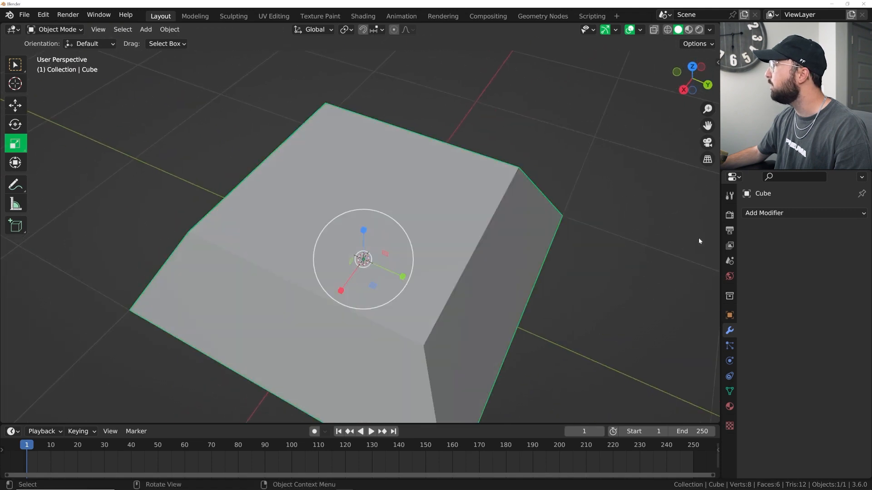
pyautogui.click(768, 213)
pyautogui.click(631, 256)
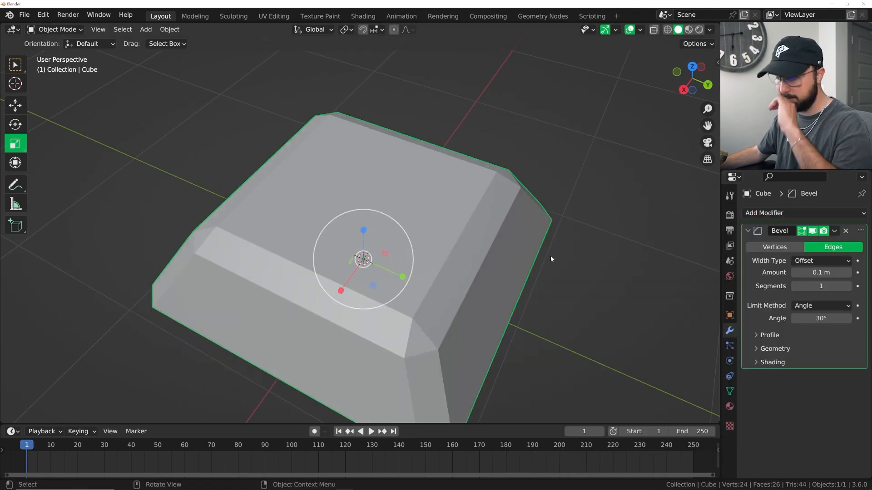
pyautogui.moveTo(821, 274); pyautogui.dragTo(800, 274)
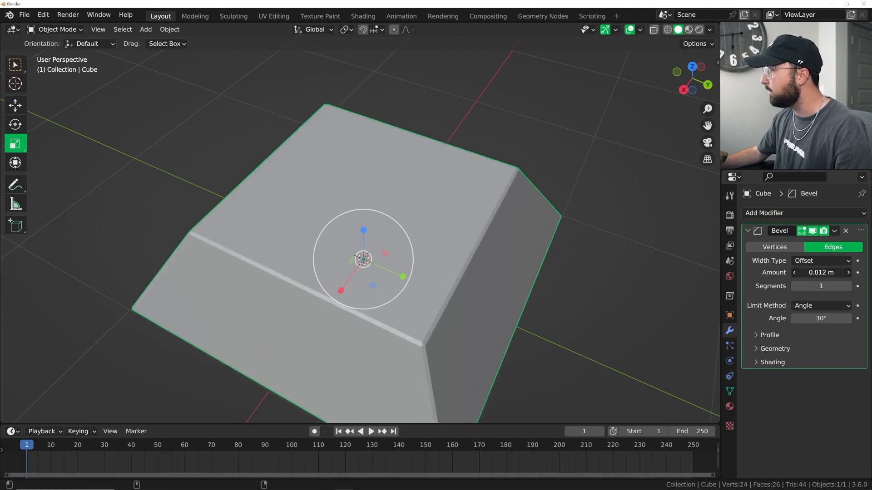
pyautogui.moveTo(848, 286); pyautogui.dragTo(860, 286)
pyautogui.rightClick(705, 219)
pyautogui.click(706, 219)
# Bevel the four selected sloping corner edges of the mesh about 0.026 m wide with 6 segments.
pyautogui.scroll(1, 567, 239)
pyautogui.moveTo(566, 239)
pyautogui.mouseDown(button='middle')
pyautogui.moveTo(587, 239)
pyautogui.moveTo(570, 238)
pyautogui.mouseUp(button='middle')
pyautogui.press('Tab')
pyautogui.moveTo(472, 350); pyautogui.dragTo(299, 398, button='middle')
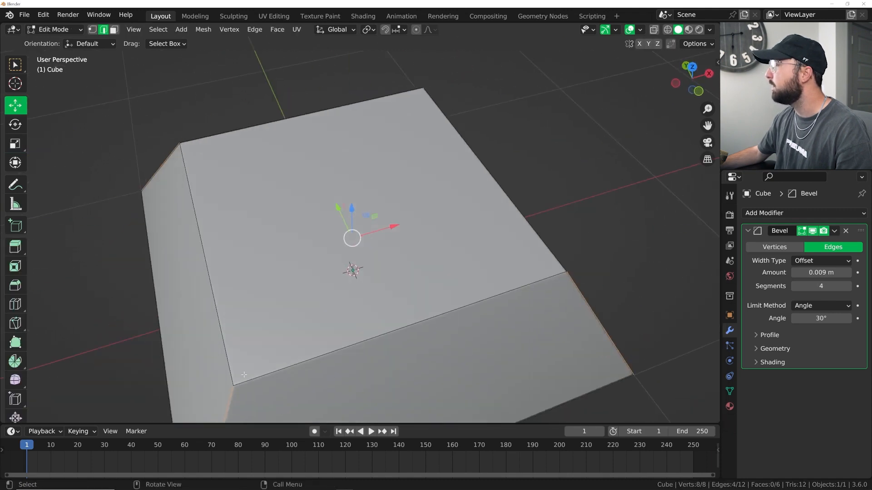
pyautogui.moveTo(136, 272); pyautogui.dragTo(87, 290, button='middle')
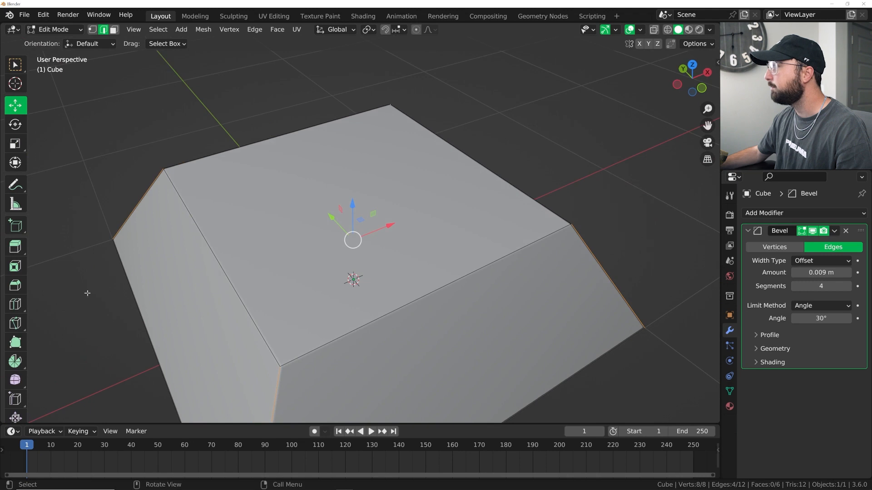
pyautogui.click(15, 286)
pyautogui.moveTo(357, 199); pyautogui.dragTo(359, 191)
pyautogui.scroll(1, 358, 190)
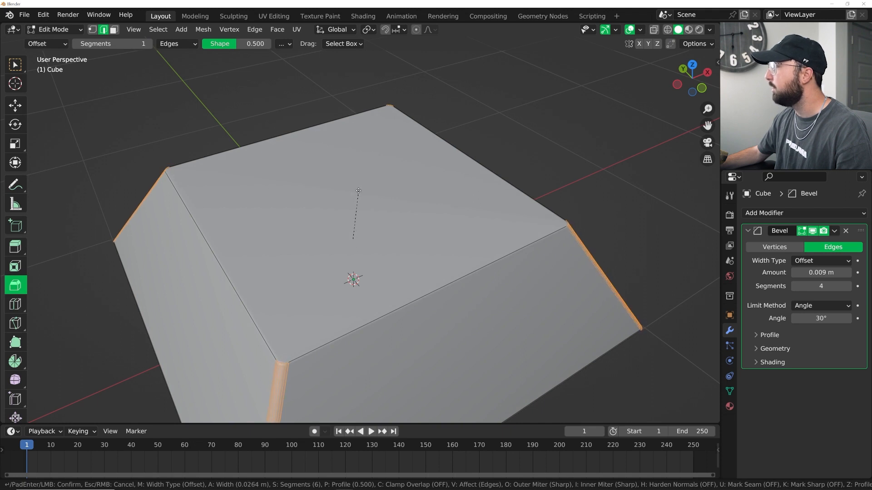
pyautogui.moveTo(358, 190); pyautogui.dragTo(359, 190)
# Return to Object Mode and reapply smooth shading to the block with the rounded corner edges.
pyautogui.press('Tab')
pyautogui.rightClick(443, 203)
pyautogui.click(443, 200)
# Try beveling the block's bottom edge loop and smooth-shading the result.
pyautogui.moveTo(443, 200); pyautogui.dragTo(410, 212, button='middle')
pyautogui.press('Tab')
pyautogui.hotkey('shift', 'space')
pyautogui.hotkey('ctrl', 'b')
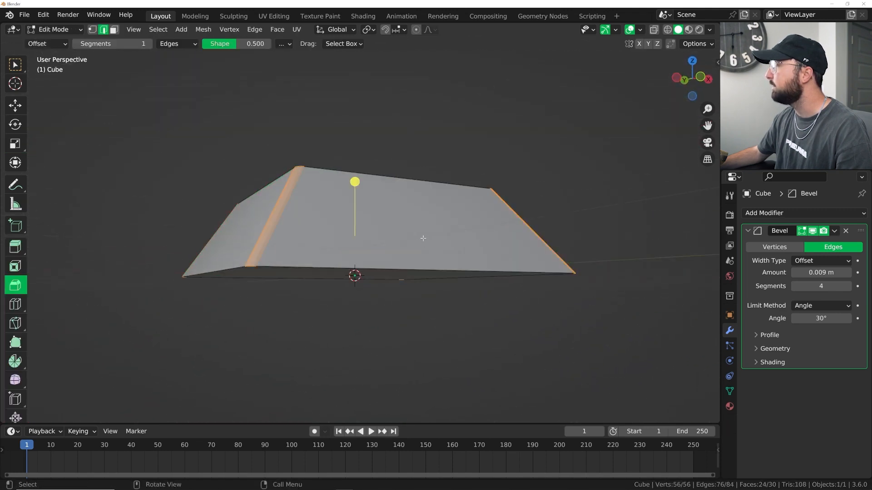
pyautogui.keyDown('alt'); pyautogui.click(288, 265); pyautogui.keyUp('alt')
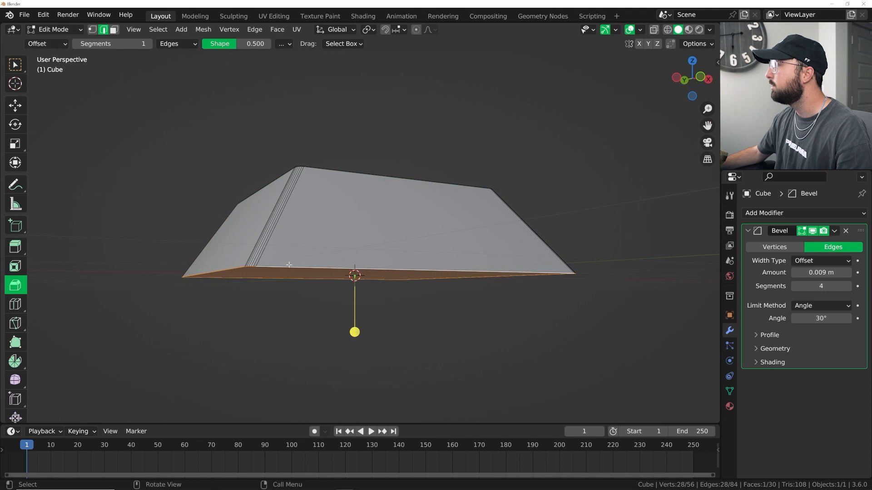
pyautogui.moveTo(351, 318); pyautogui.dragTo(352, 325)
pyautogui.press('Tab')
pyautogui.moveTo(354, 326); pyautogui.dragTo(418, 271, button='middle')
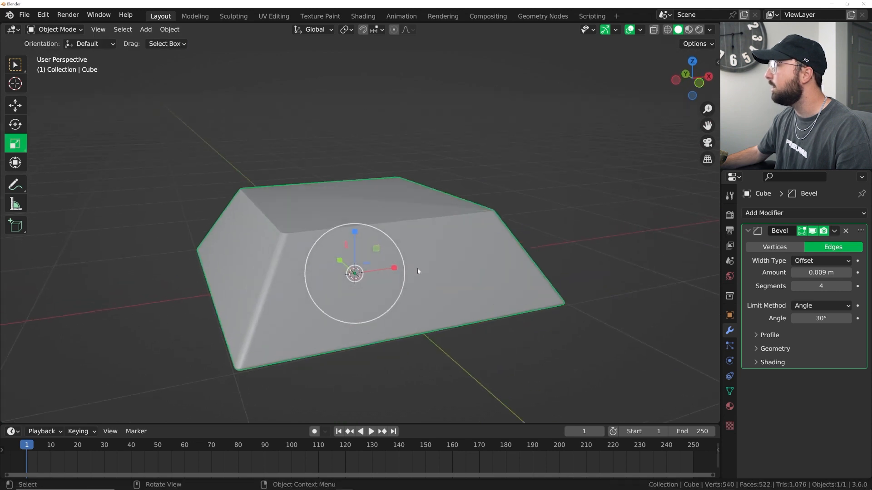
pyautogui.rightClick(461, 264)
pyautogui.click(468, 260)
pyautogui.moveTo(507, 257); pyautogui.dragTo(501, 263, button='middle')
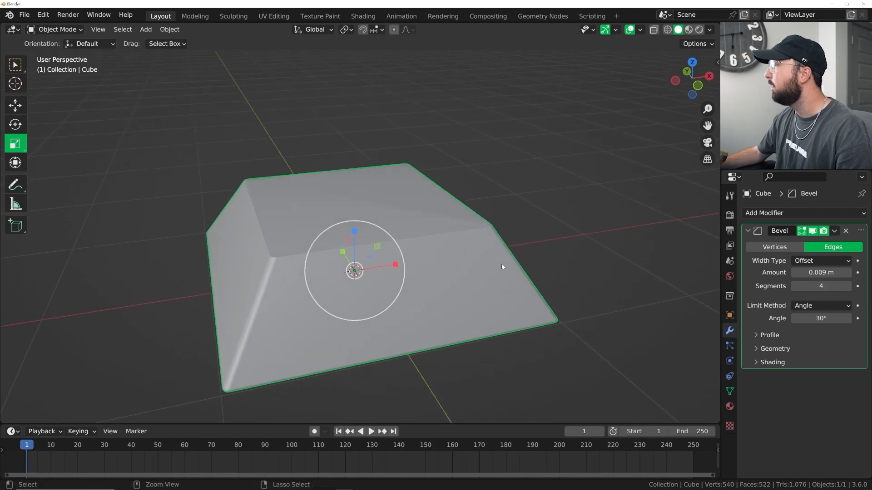
# Undo the bevel on the block's bottom edge loop.
pyautogui.press('Tab')
pyautogui.hotkey('ctrl', 'z')
pyautogui.hotkey('ctrl', 'z')
pyautogui.press('Tab')
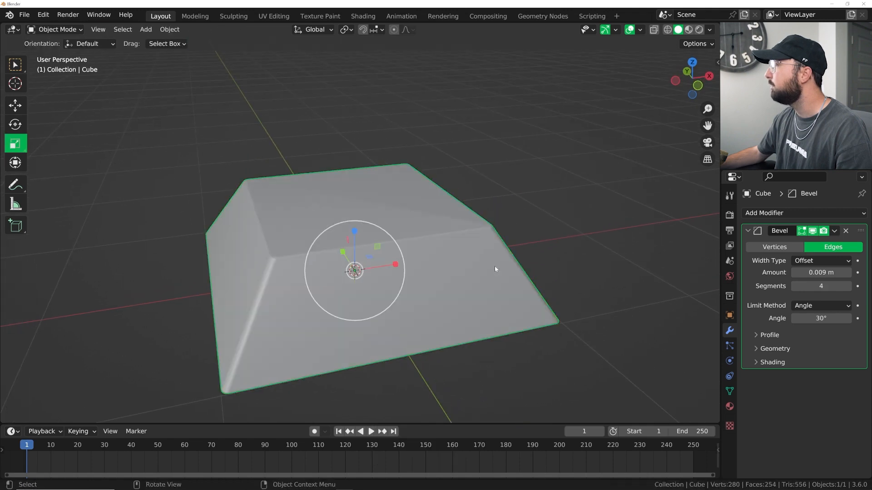
# Set the Bevel modifier's superellipse profile shape to 1.00 and its amount to 0.03 m.
pyautogui.moveTo(659, 312); pyautogui.dragTo(659, 304, button='middle')
pyautogui.click(792, 337)
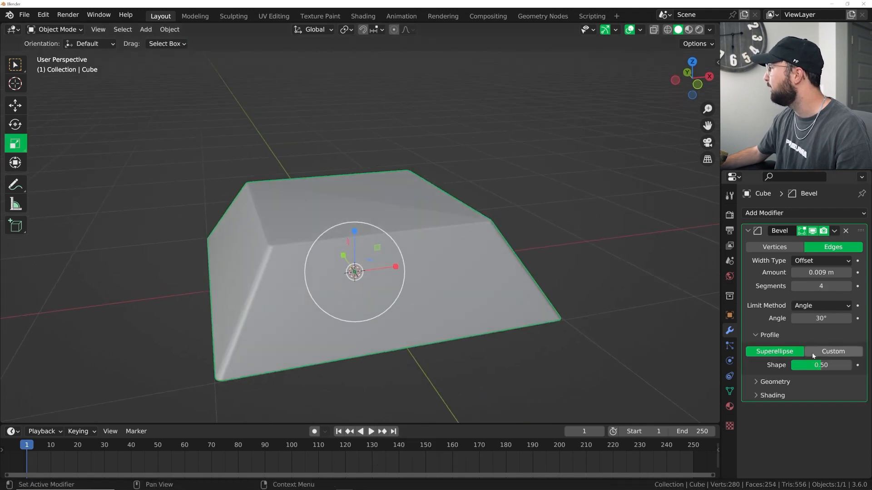
pyautogui.moveTo(816, 365); pyautogui.dragTo(850, 365)
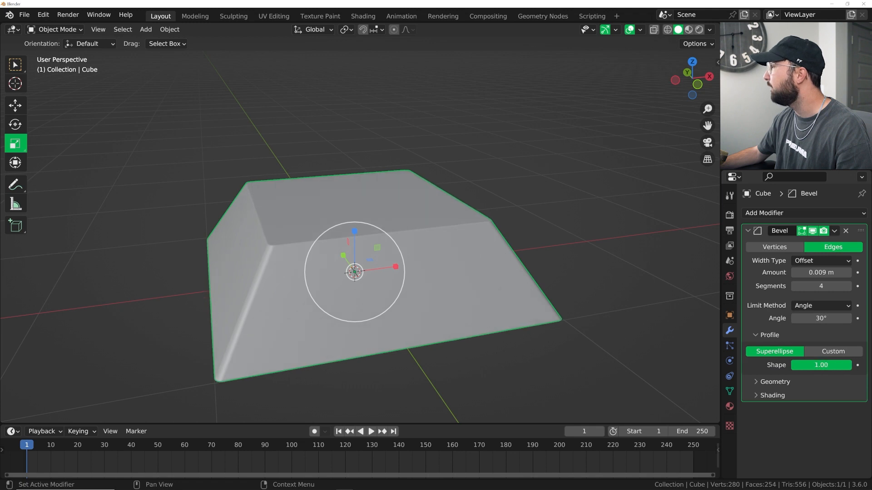
pyautogui.moveTo(821, 272)
pyautogui.mouseDown()
pyautogui.moveTo(797, 272)
pyautogui.moveTo(821, 272)
pyautogui.mouseUp()
# Examine the beveled block from several angles, deselected and reselected, and switch to the top orthographic view.
pyautogui.scroll(1, 526, 258)
pyautogui.moveTo(525, 258); pyautogui.dragTo(527, 249, button='middle')
pyautogui.click(571, 218)
pyautogui.moveTo(570, 220); pyautogui.dragTo(441, 255, button='middle')
pyautogui.scroll(-5, 394, 229)
pyautogui.scroll(3, 392, 245)
pyautogui.click(393, 257)
pyautogui.press('`')
pyautogui.click(436, 190)
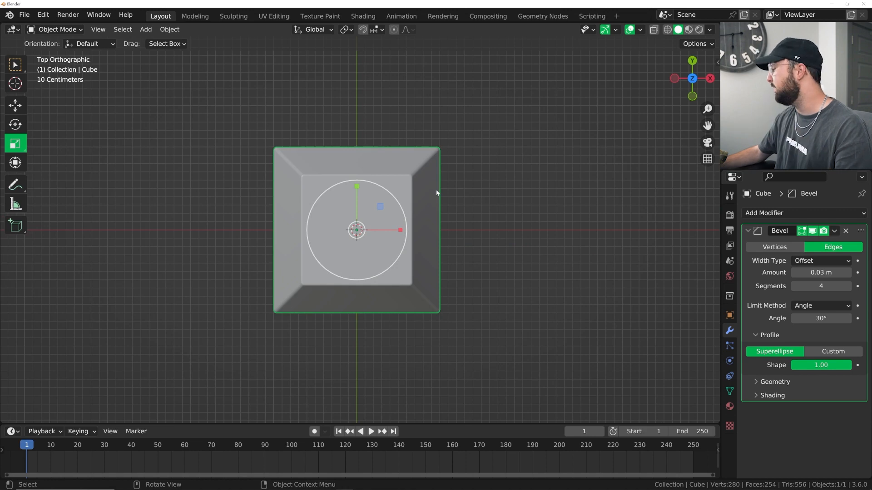
# Add an Array modifier to the block with a relative X offset factor of 1.060.
pyautogui.click(807, 212)
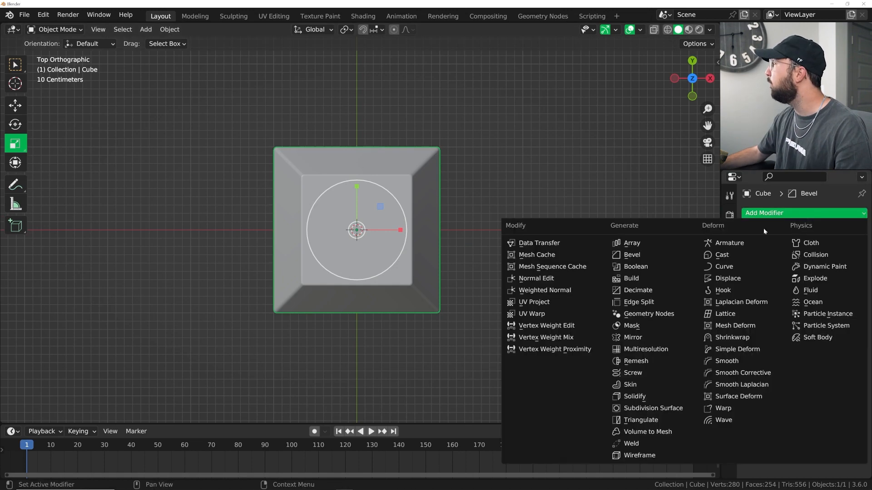
pyautogui.click(631, 245)
pyautogui.scroll(-2, 534, 238)
pyautogui.keyDown('shift'); pyautogui.moveTo(534, 238); pyautogui.dragTo(402, 247, button='middle'); pyautogui.keyUp('shift')
pyautogui.scroll(2, 402, 247)
pyautogui.scroll(-2, 809, 424)
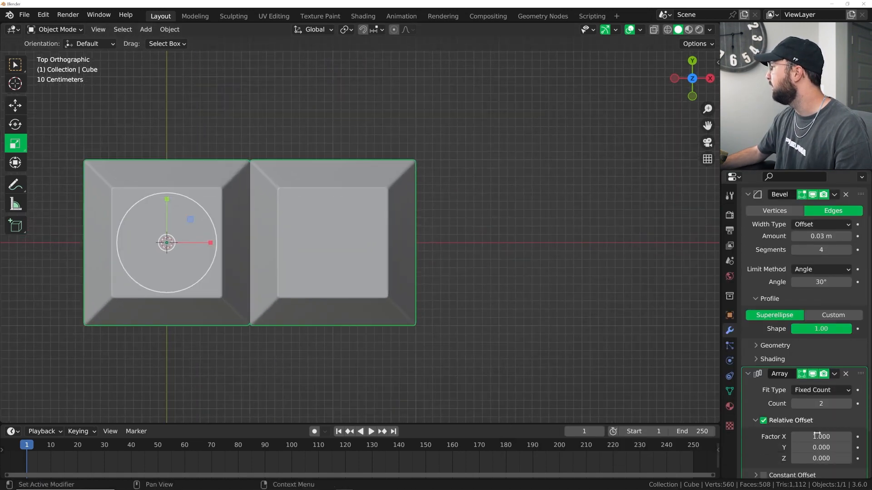
pyautogui.moveTo(821, 436); pyautogui.dragTo(824, 436)
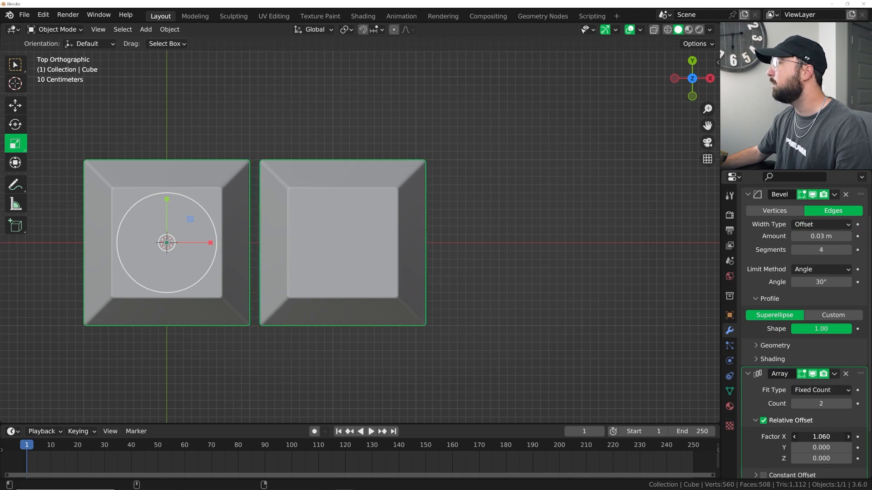
pyautogui.scroll(-2, 614, 374)
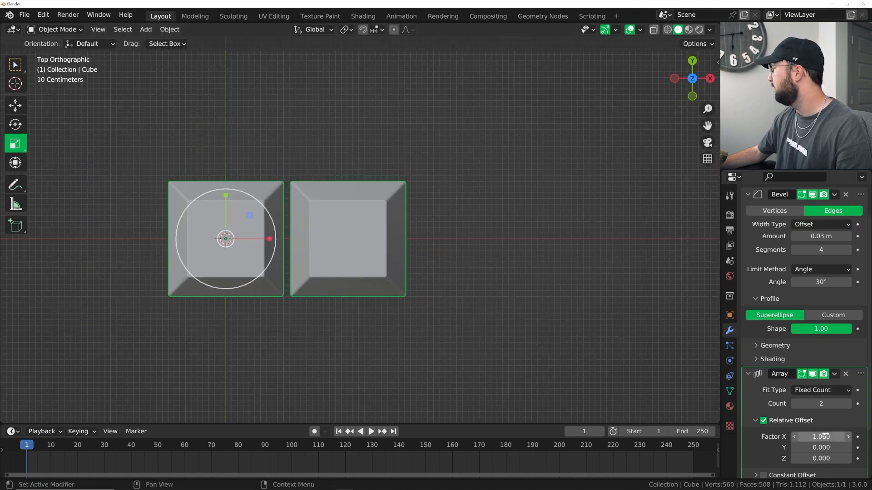
# Set the Array modifier's count to 7.
pyautogui.click(822, 404)
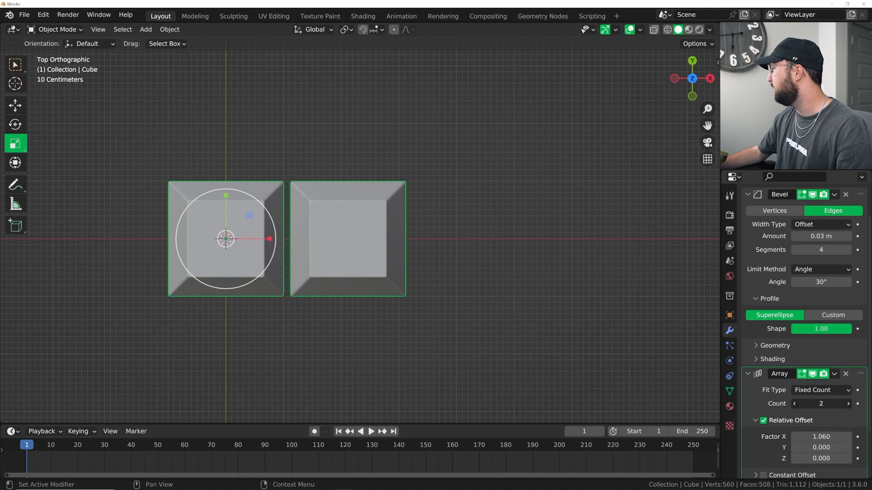
pyautogui.click(821, 403)
pyautogui.write('7')
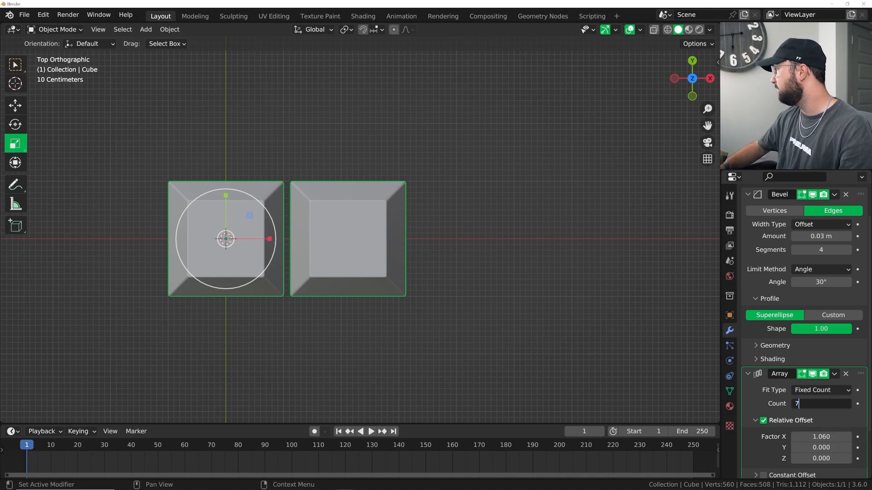
pyautogui.press('Return')
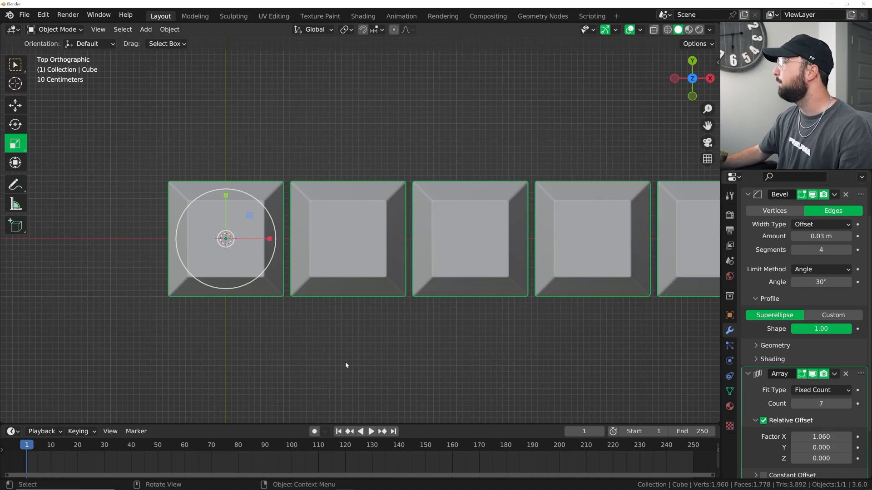
# Try placing a duplicate of the block row in the top view, and delete the copy.
pyautogui.scroll(-3, 331, 341)
pyautogui.hotkey('shift', 'd')
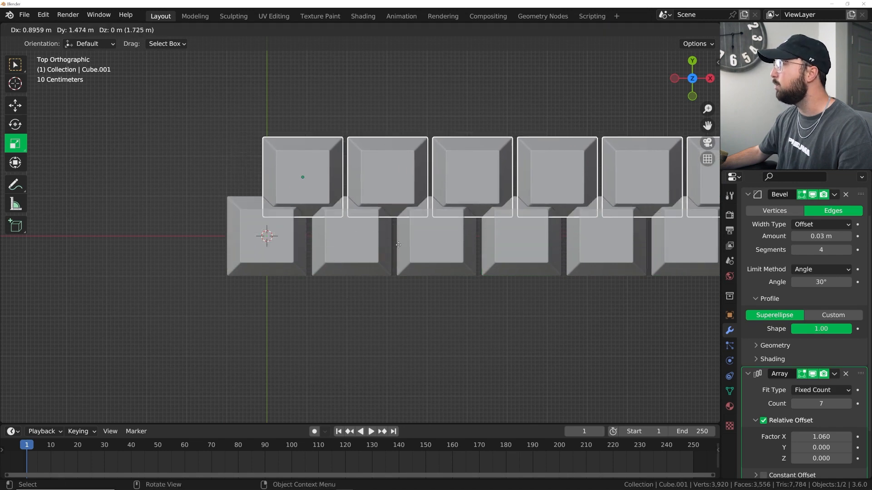
pyautogui.click(386, 276)
pyautogui.press('Delete')
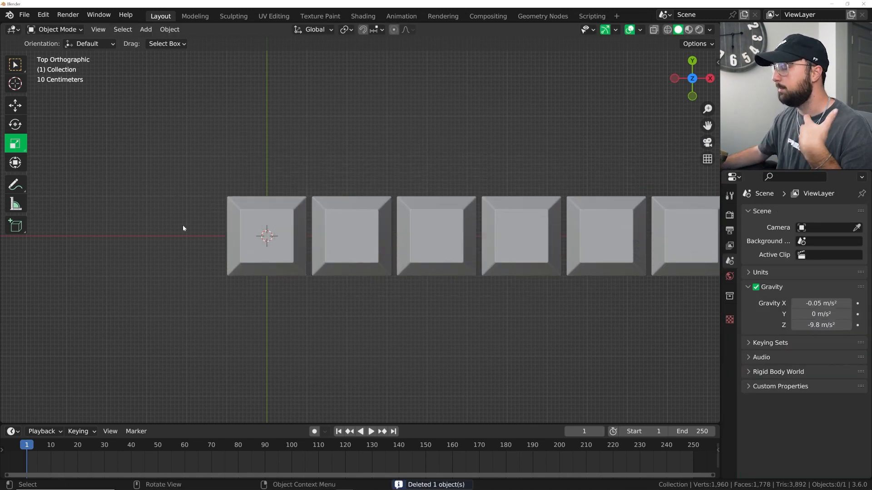
# Apply the Array modifier on the block row so all seven blocks become editable mesh, and check them in Edit Mode.
pyautogui.scroll(-5, 356, 290)
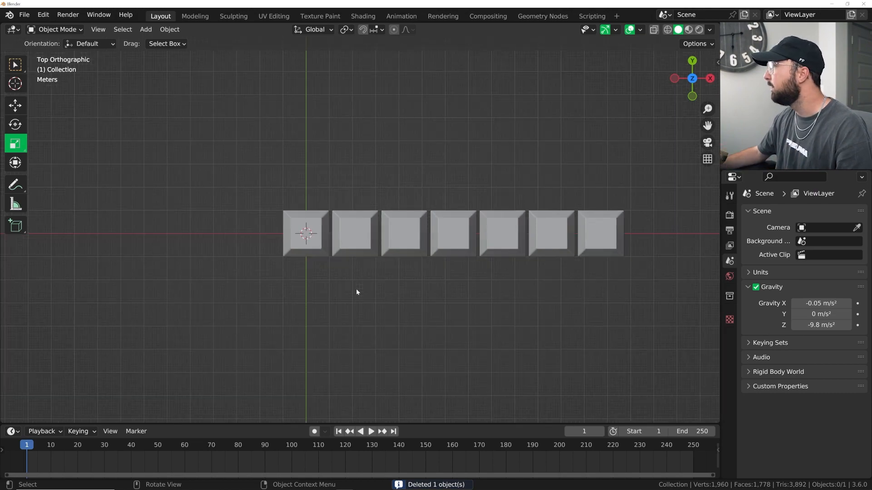
pyautogui.scroll(4, 419, 284)
pyautogui.keyDown('shift'); pyautogui.moveTo(515, 280); pyautogui.dragTo(413, 275, button='middle'); pyautogui.keyUp('shift')
pyautogui.moveTo(532, 236); pyautogui.dragTo(513, 195, button='middle')
pyautogui.press('`')
pyautogui.click(511, 134)
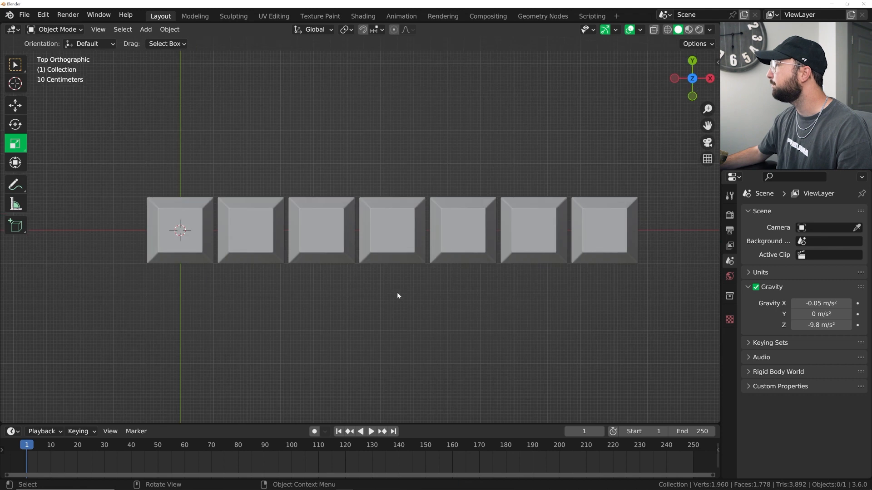
pyautogui.press('a')
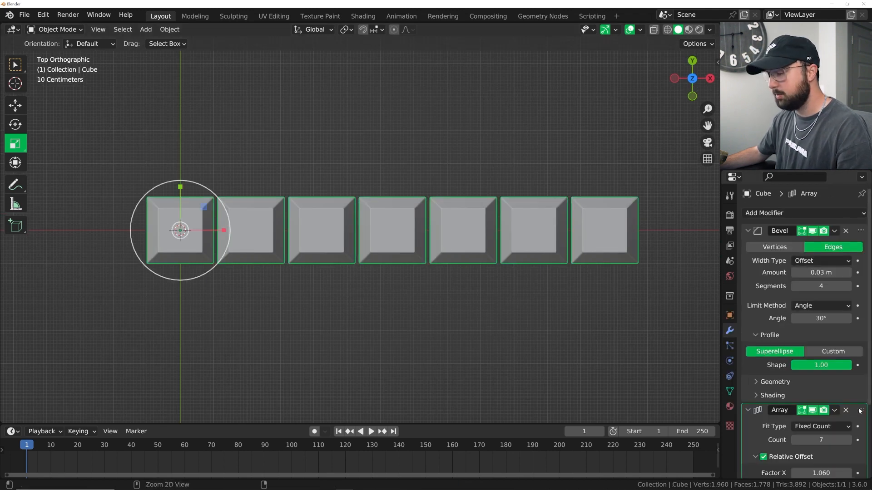
pyautogui.hotkey('ctrl', 'a')
pyautogui.press('Tab')
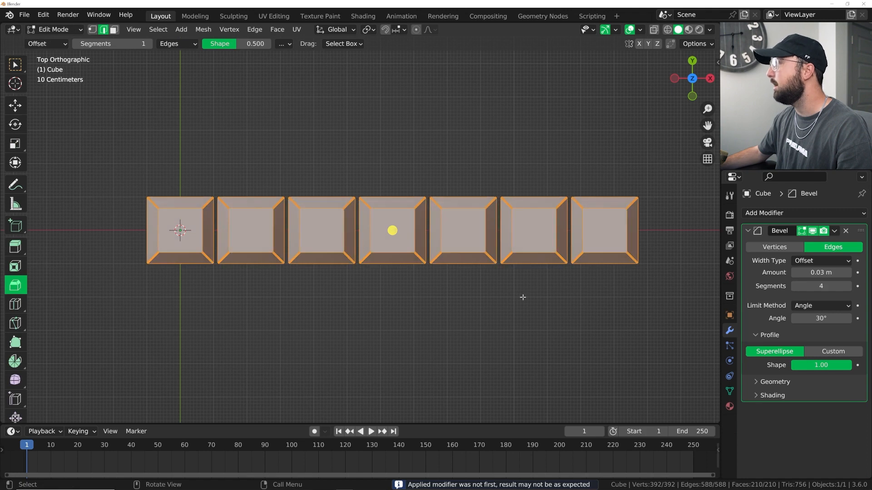
pyautogui.press('Tab')
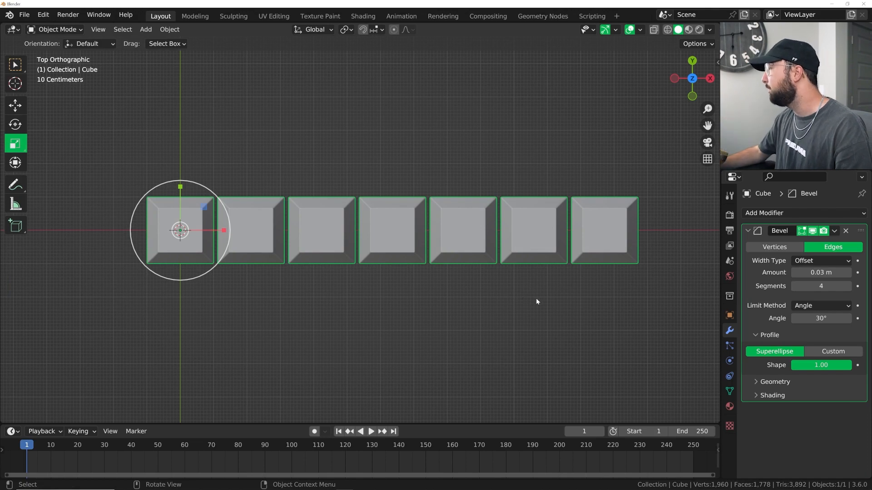
# Move the block row's whole mesh along X in Edit Mode until the middle block is centered on the origin.
pyautogui.scroll(2, 369, 261)
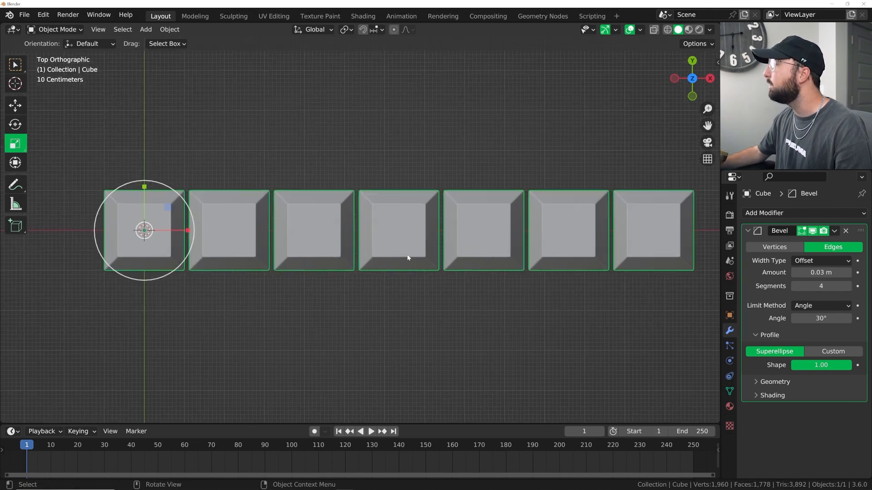
pyautogui.press('Tab')
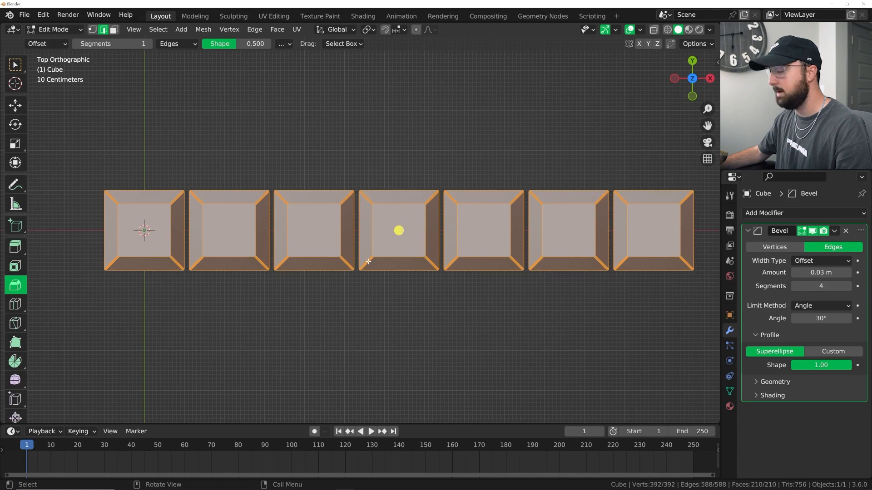
pyautogui.scroll(-3, 369, 260)
pyautogui.click(15, 105)
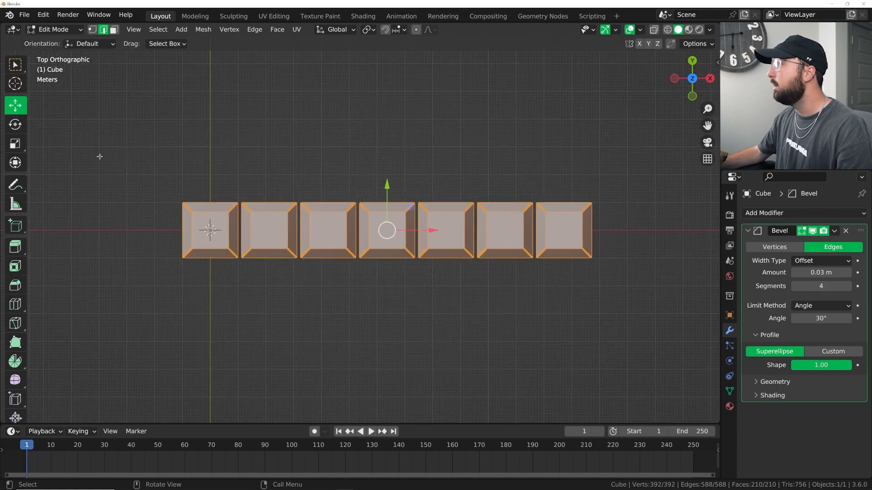
pyautogui.moveTo(437, 230); pyautogui.dragTo(262, 237)
pyautogui.press('KP_Decimal')
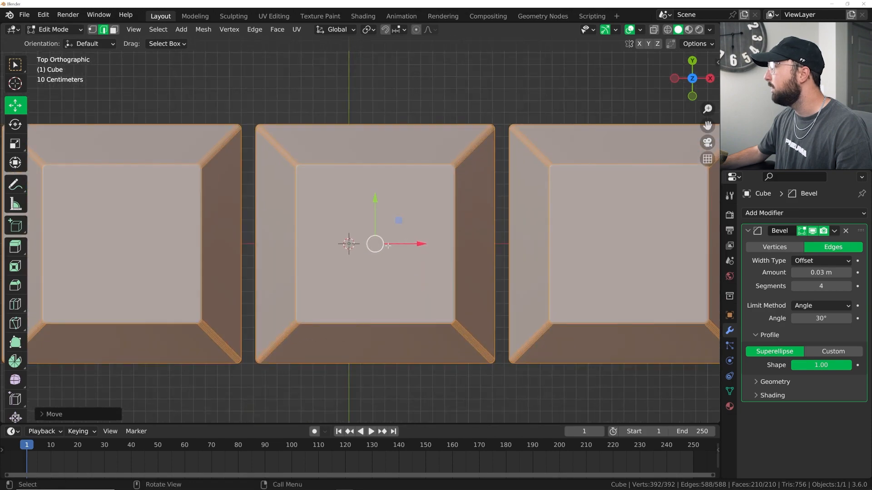
pyautogui.moveTo(422, 244); pyautogui.dragTo(395, 245)
pyautogui.scroll(-6, 399, 264)
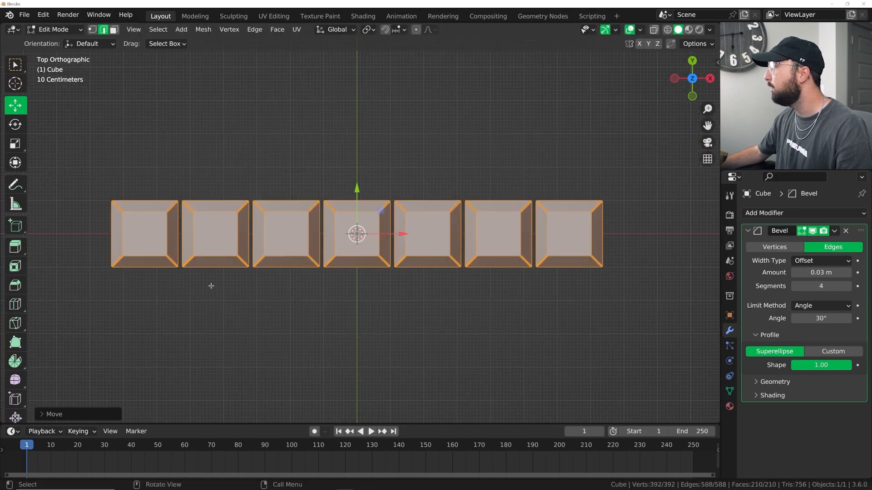
pyautogui.press('Tab')
# Add a cube mesh at the origin and stretch it along X to reach slightly past both ends of the block row.
pyautogui.moveTo(405, 303); pyautogui.dragTo(338, 258, button='middle')
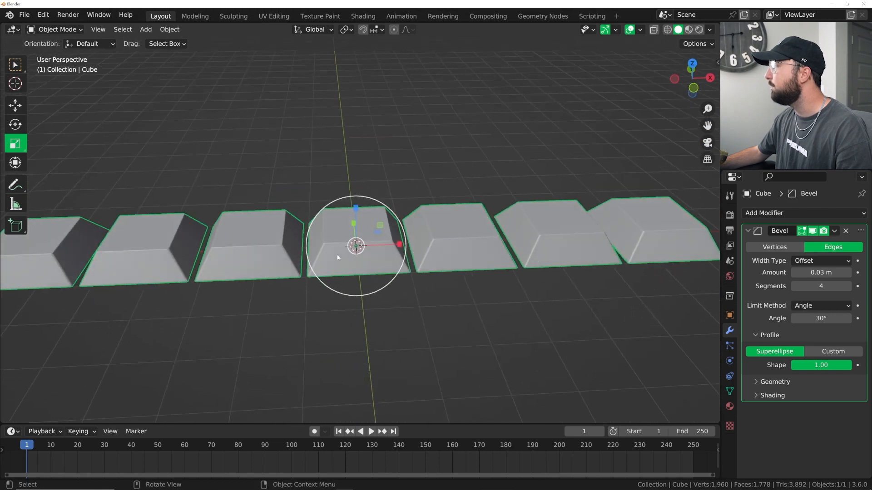
pyautogui.press('KP_7')
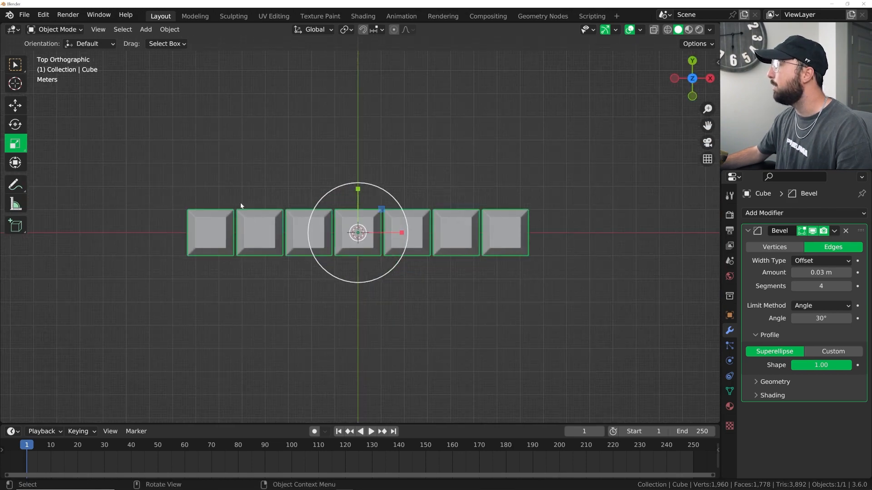
pyautogui.scroll(2, 174, 249)
pyautogui.hotkey('shift', 'a')
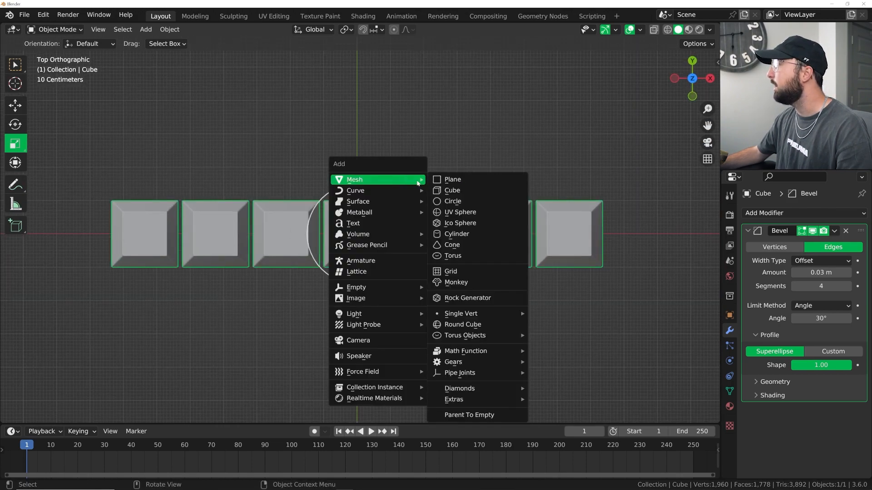
pyautogui.click(463, 191)
pyautogui.moveTo(399, 242); pyautogui.dragTo(679, 234)
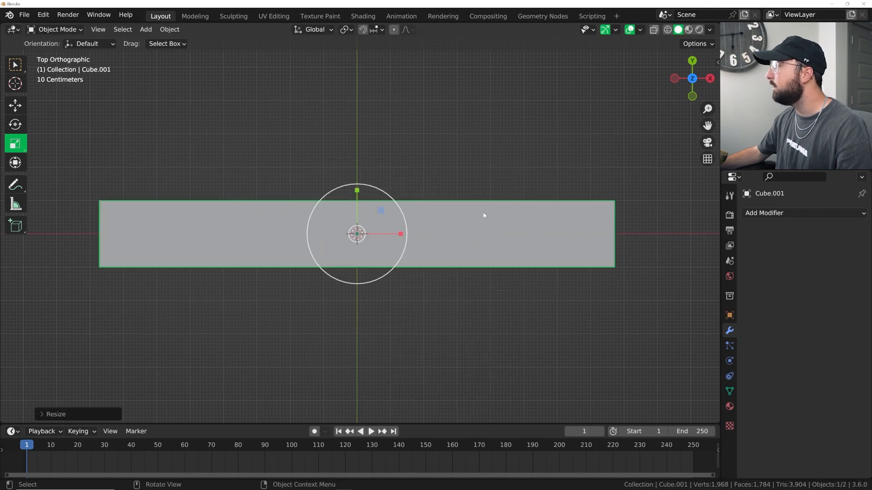
# Turn on X-ray and widen the new cube along Y so it leaves a margin around the blocks.
pyautogui.click(655, 30)
pyautogui.scroll(2, 379, 183)
pyautogui.scroll(-2, 348, 198)
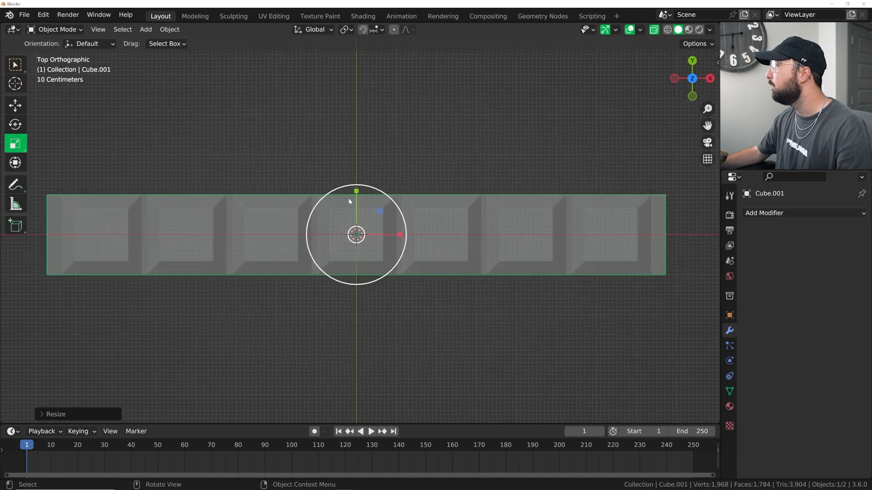
pyautogui.moveTo(354, 194); pyautogui.dragTo(359, 171)
pyautogui.moveTo(401, 235); pyautogui.dragTo(400, 234)
pyautogui.moveTo(400, 234); pyautogui.dragTo(456, 163, button='middle')
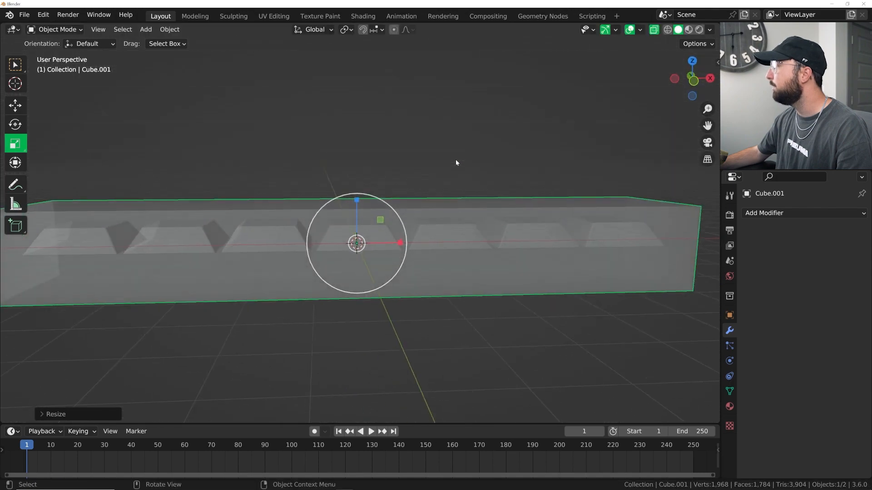
# Switch to wireframe shading and select the stretched cube's top face in face select mode.
pyautogui.click(668, 31)
pyautogui.moveTo(536, 68)
pyautogui.mouseDown(button='middle')
pyautogui.moveTo(496, 94)
pyautogui.moveTo(451, 206)
pyautogui.mouseUp(button='middle')
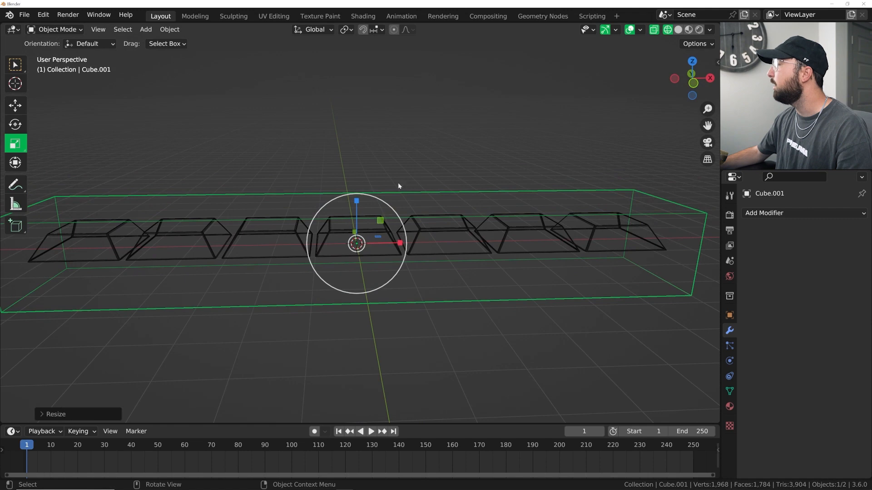
pyautogui.press('`')
pyautogui.click(350, 97)
pyautogui.moveTo(178, 167); pyautogui.dragTo(288, 197, button='middle')
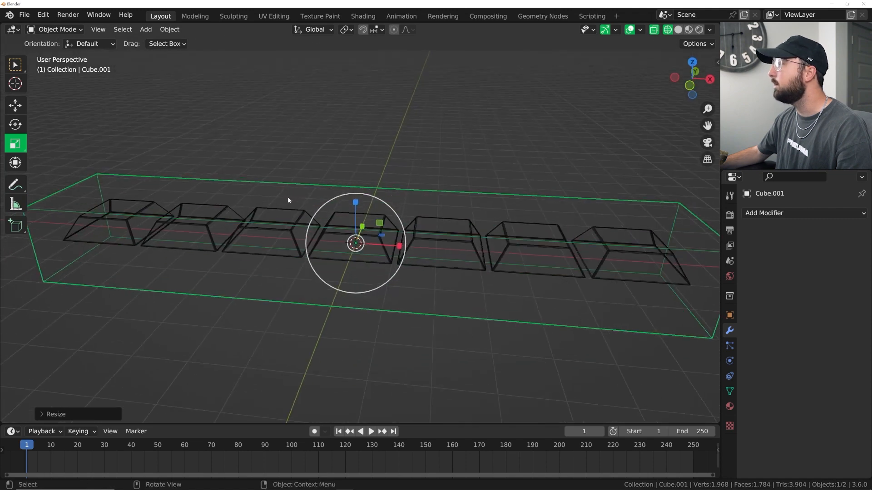
pyautogui.scroll(-4, 243, 128)
pyautogui.press('Tab')
pyautogui.scroll(6, 202, 103)
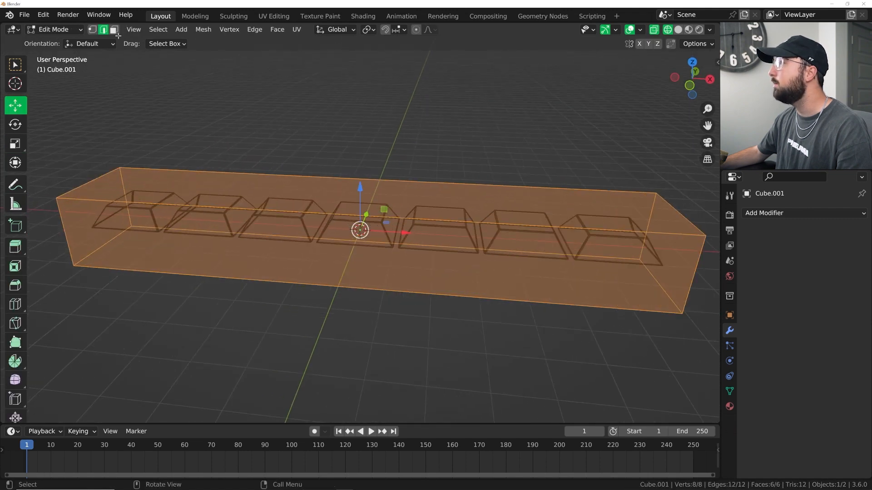
pyautogui.press('3')
pyautogui.press('`')
pyautogui.press('Escape')
pyautogui.click(170, 196)
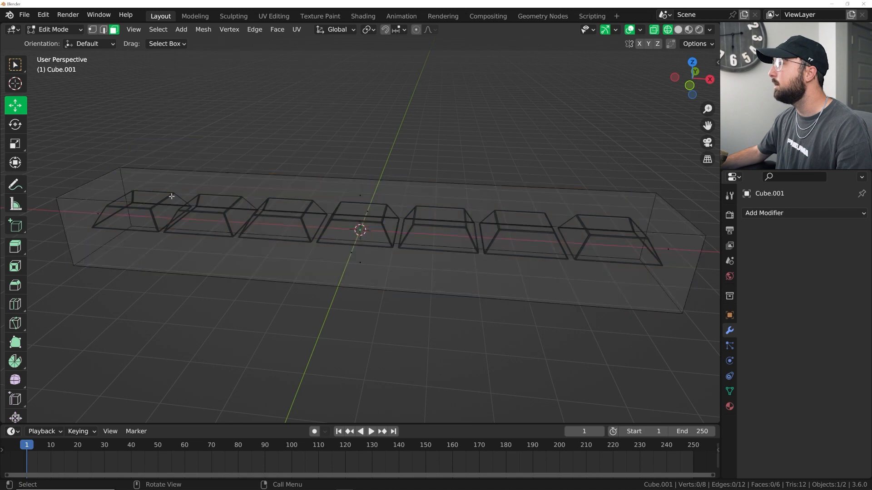
pyautogui.moveTo(180, 186); pyautogui.dragTo(280, 205, button='middle')
pyautogui.click(362, 200)
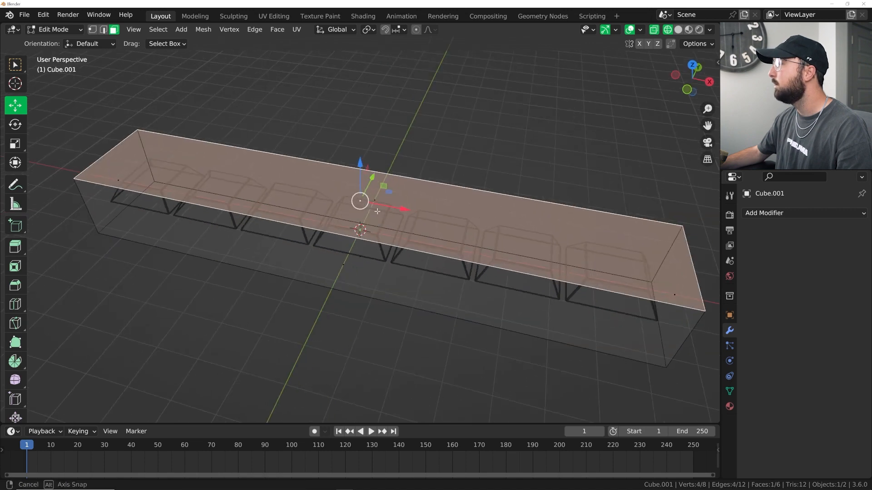
# Lower the stretched cube's top face along Z to the bottom of the blocks in an orthographic side view.
pyautogui.press('`')
pyautogui.click(224, 103)
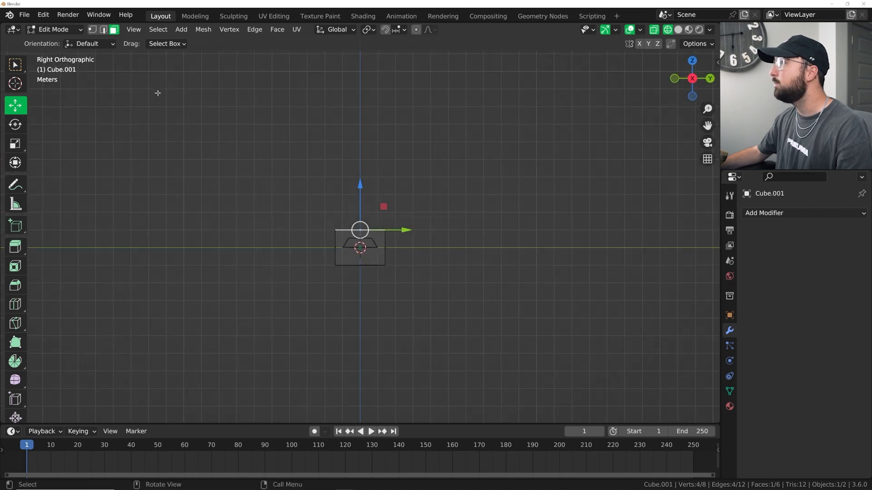
pyautogui.press('`')
pyautogui.click(93, 54)
pyautogui.scroll(2, 410, 219)
pyautogui.moveTo(361, 186); pyautogui.dragTo(359, 225)
pyautogui.moveTo(359, 225)
pyautogui.mouseDown(button='middle')
pyautogui.moveTo(375, 264)
pyautogui.moveTo(377, 201)
pyautogui.moveTo(387, 245)
pyautogui.mouseUp(button='middle')
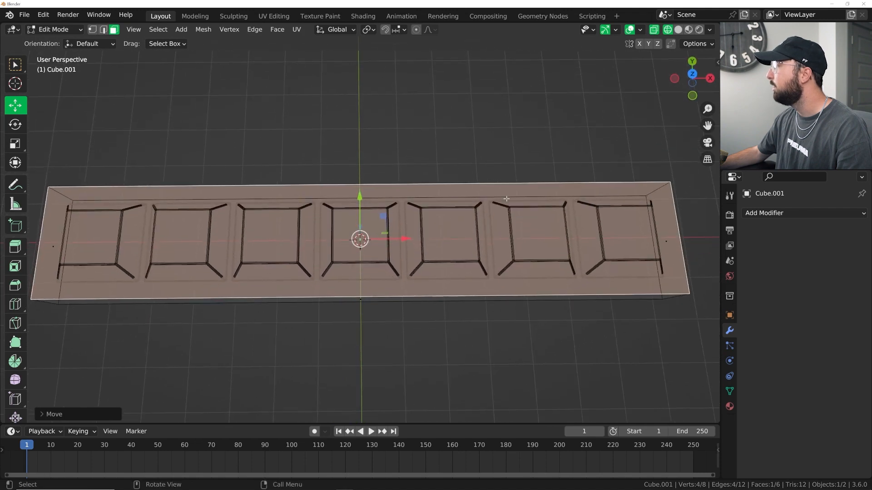
# Return to solid shading without X-ray and lower the base's top face further, just below the blocks.
pyautogui.click(678, 29)
pyautogui.hotkey('alt', 'z')
pyautogui.press('Tab')
pyautogui.moveTo(424, 200)
pyautogui.mouseDown(button='middle')
pyautogui.moveTo(424, 174)
pyautogui.moveTo(420, 209)
pyautogui.moveTo(429, 191)
pyautogui.moveTo(502, 188)
pyautogui.moveTo(488, 217)
pyautogui.mouseUp(button='middle')
pyautogui.moveTo(478, 233); pyautogui.dragTo(437, 281, button='middle')
pyautogui.press('Tab')
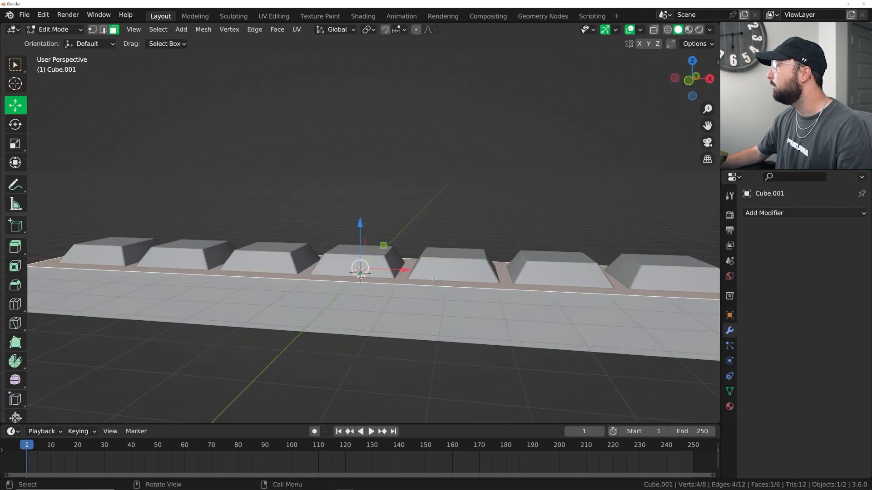
pyautogui.moveTo(367, 226); pyautogui.dragTo(364, 246)
pyautogui.press('Tab')
# Lower the block row along Z so it sits on the base.
pyautogui.click(439, 260)
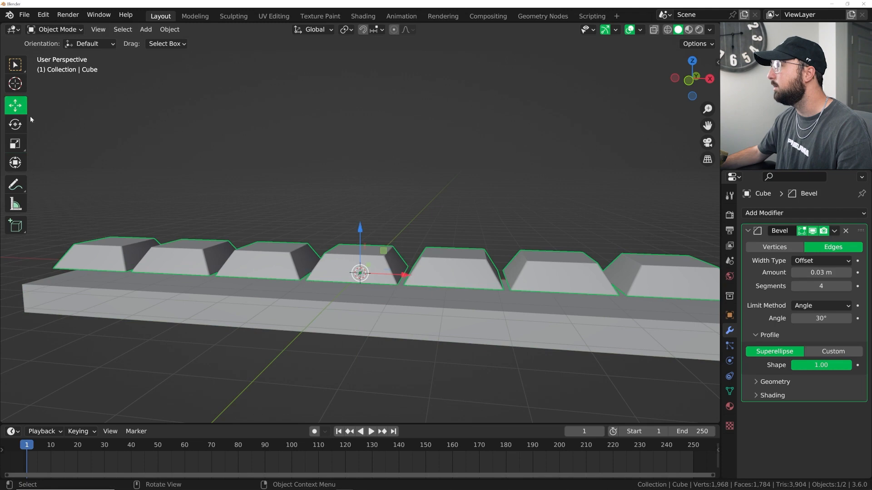
pyautogui.moveTo(361, 230); pyautogui.dragTo(358, 245)
pyautogui.moveTo(568, 103); pyautogui.dragTo(577, 139, button='middle')
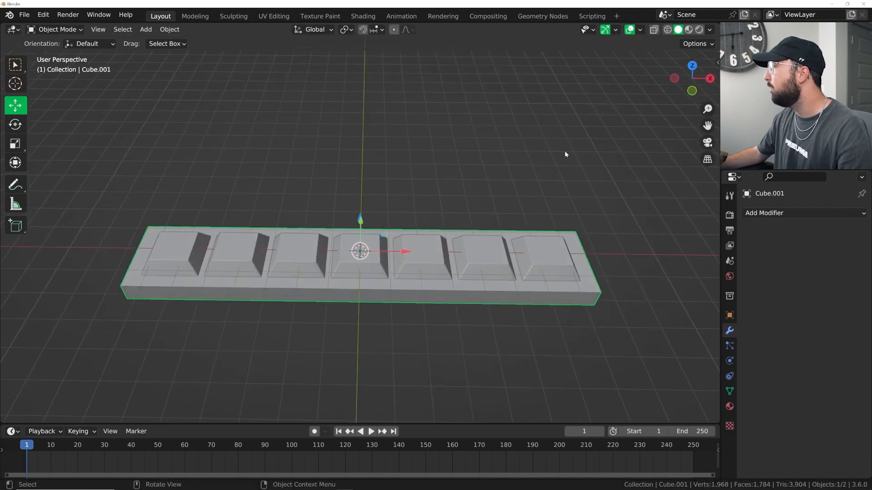
# Apply the base's object transform.
pyautogui.hotkey('ctrl', 'a')
pyautogui.click(524, 188)
pyautogui.press('`')
pyautogui.moveTo(529, 157); pyautogui.dragTo(533, 156, button='middle')
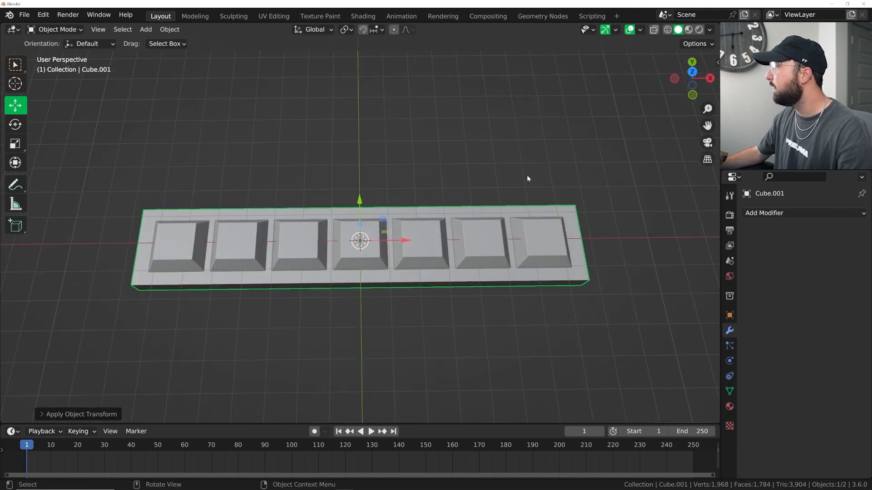
pyautogui.press('`')
pyautogui.press('Escape')
# Try insetting the base's top face, and undo the inset.
pyautogui.press('Tab')
pyautogui.moveTo(481, 212); pyautogui.dragTo(505, 245, button='middle')
pyautogui.moveTo(609, 203); pyautogui.dragTo(601, 227, button='middle')
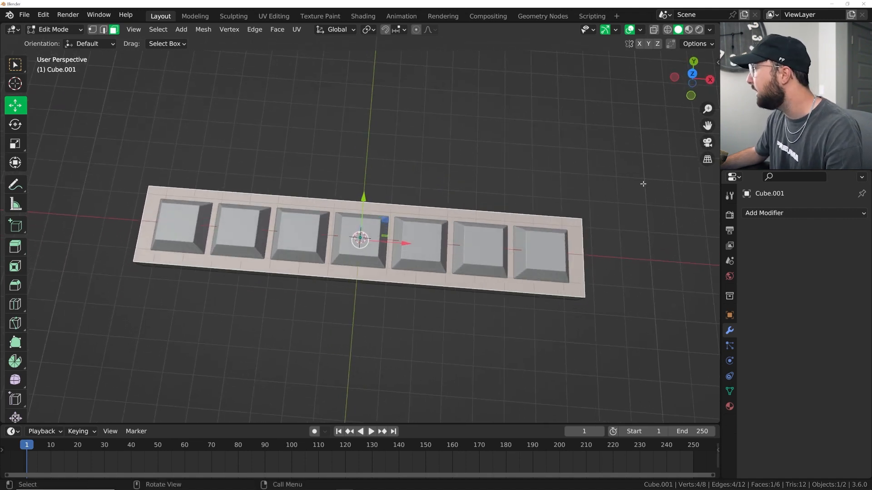
pyautogui.press('i')
pyautogui.click(636, 185)
pyautogui.hotkey('ctrl', 'z')
pyautogui.press('Tab')
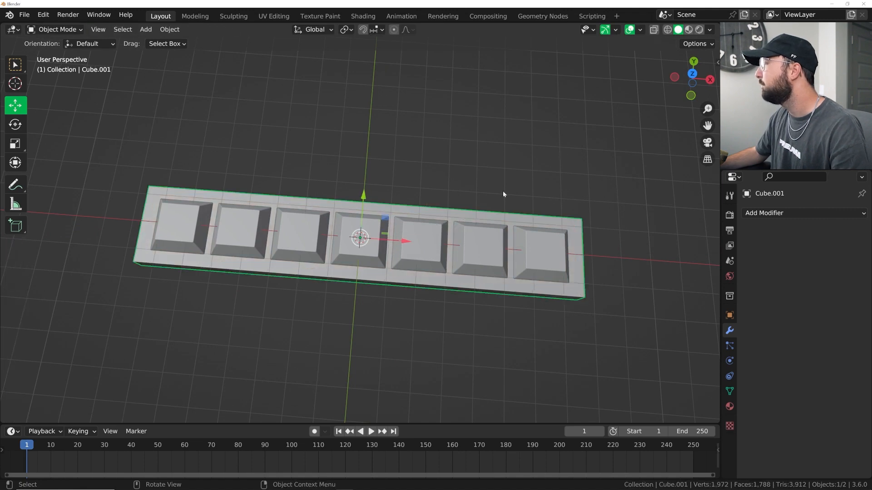
# Try insetting the base's top face by about 0.3 m in the top orthographic view.
pyautogui.press('Tab')
pyautogui.press('`')
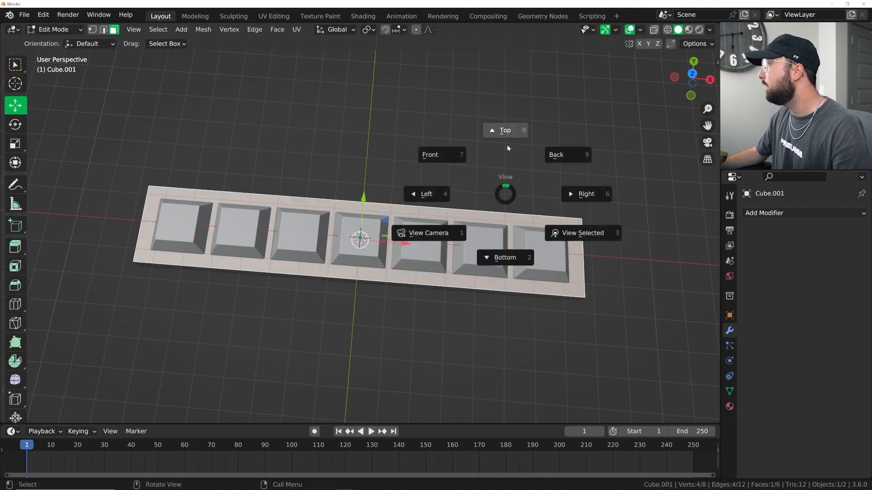
pyautogui.click(507, 146)
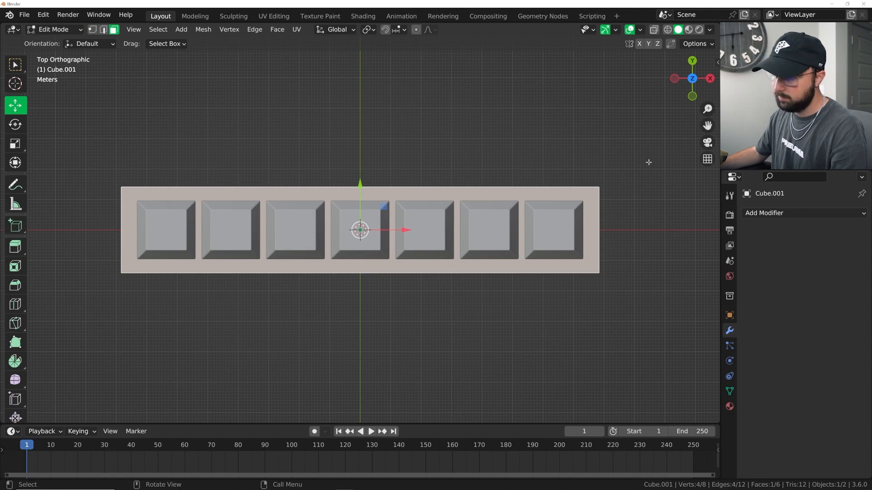
pyautogui.press('i')
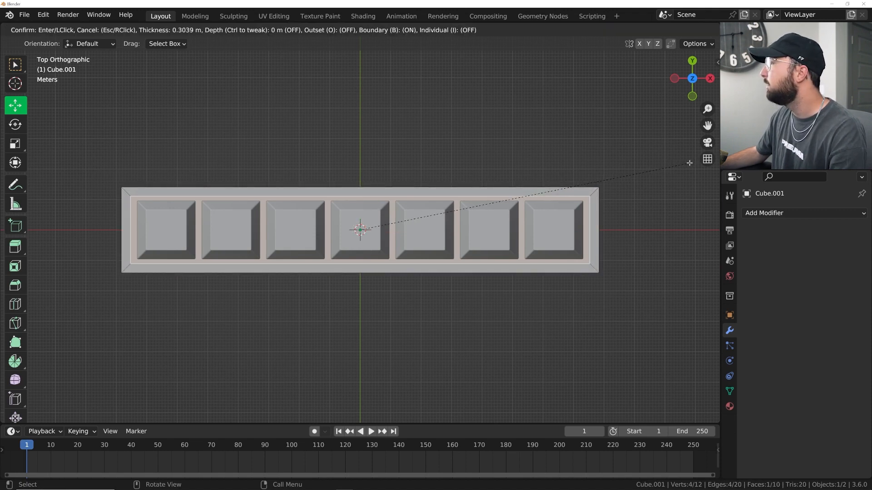
pyautogui.click(689, 163)
pyautogui.moveTo(247, 487)
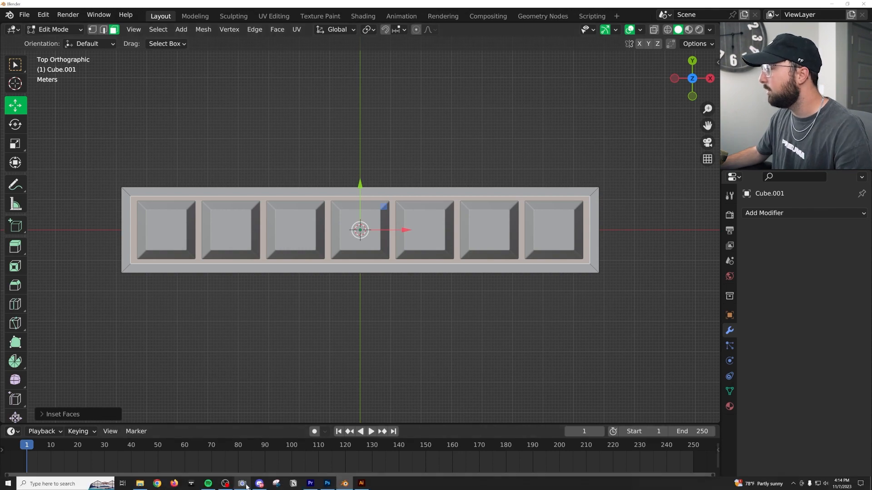
pyautogui.click(142, 484)
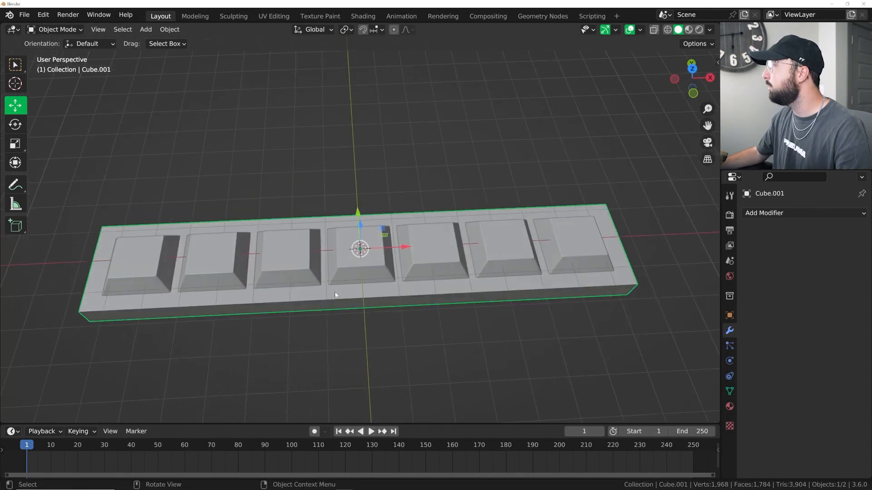
# Inset the base's top face by about 0.38 m in the top orthographic view.
pyautogui.press('`')
pyautogui.click(340, 229)
pyautogui.press('Tab')
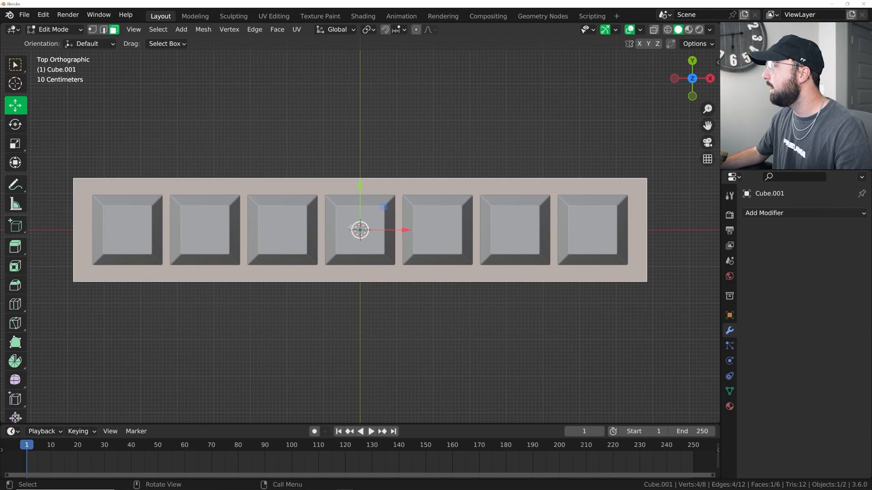
pyautogui.moveTo(349, 228); pyautogui.dragTo(340, 256, button='middle')
pyautogui.hotkey('alt', 'a')
pyautogui.click(225, 315)
pyautogui.click(224, 297)
pyautogui.press('`')
pyautogui.click(240, 247)
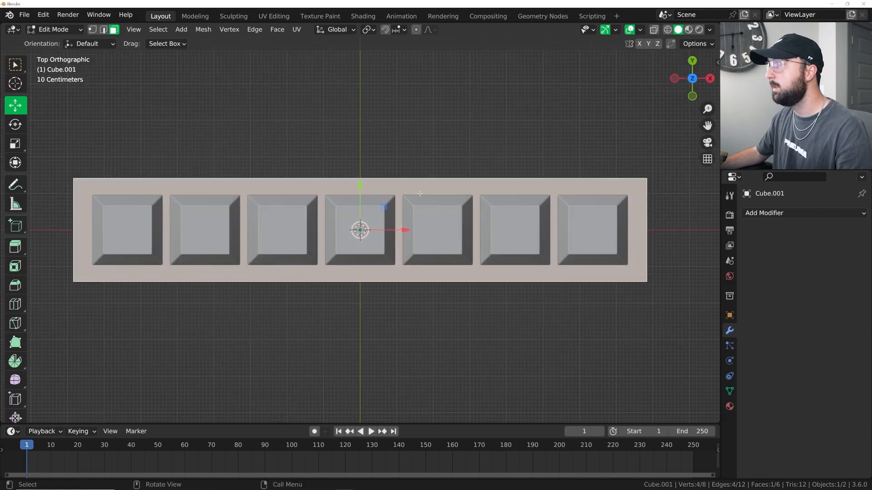
pyautogui.press('i')
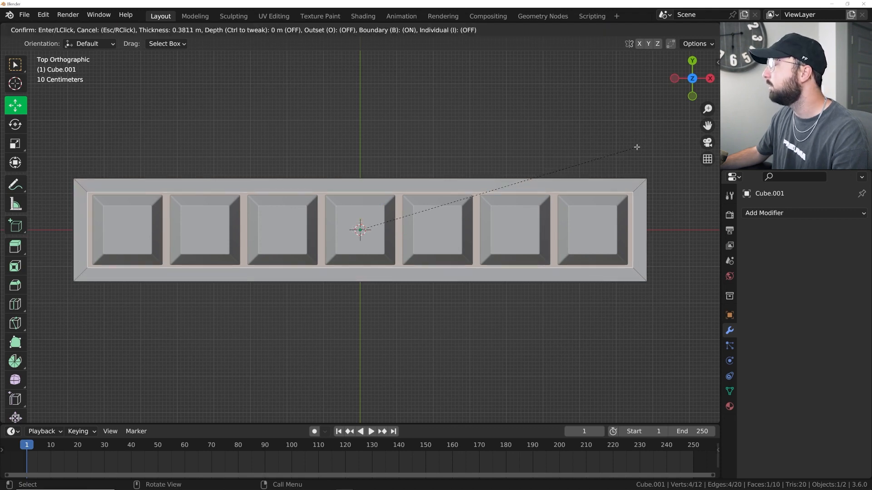
pyautogui.click(637, 147)
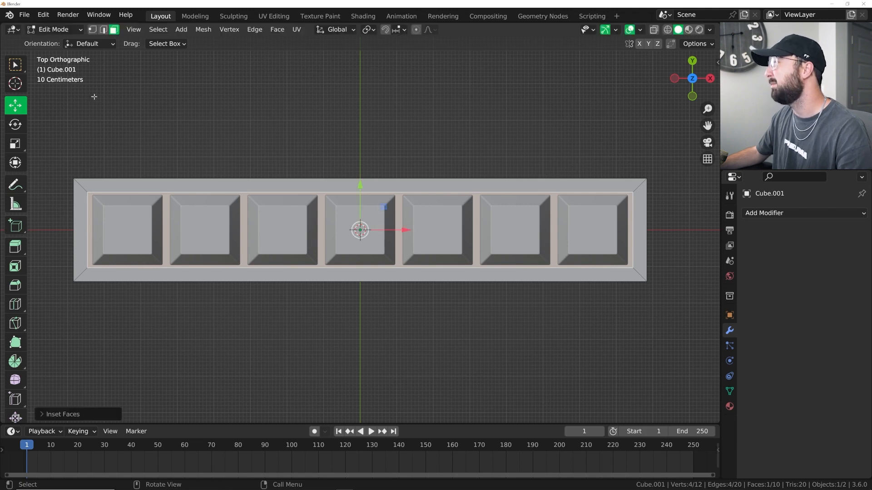
# Move the two short edges of the inset slightly inward along X, closer to the end blocks.
pyautogui.click(103, 30)
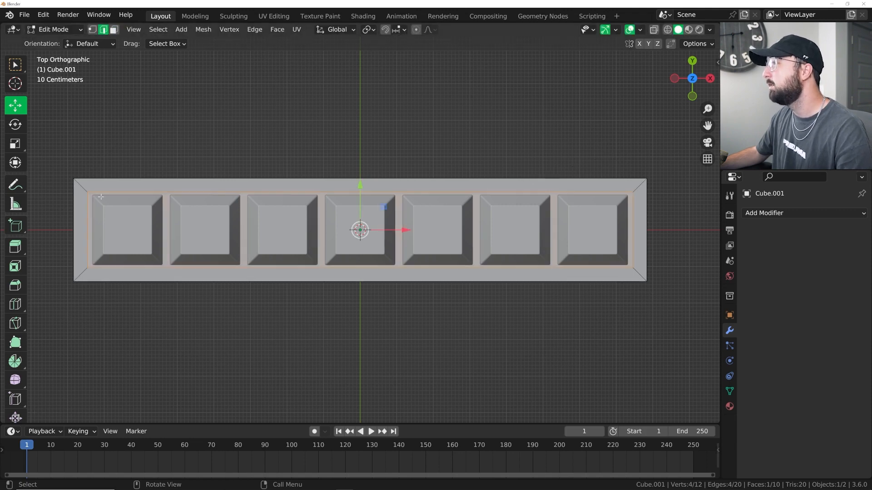
pyautogui.click(87, 226)
pyautogui.moveTo(132, 230); pyautogui.dragTo(134, 232)
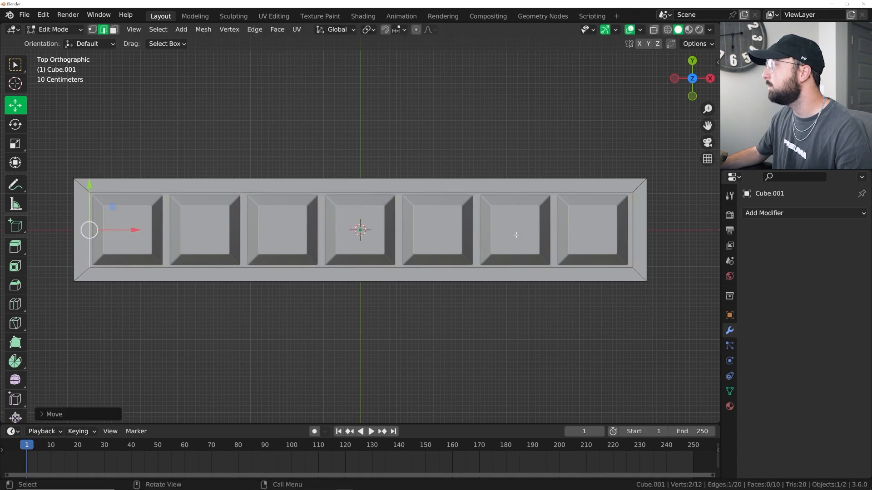
pyautogui.click(633, 236)
pyautogui.moveTo(676, 229); pyautogui.dragTo(674, 230)
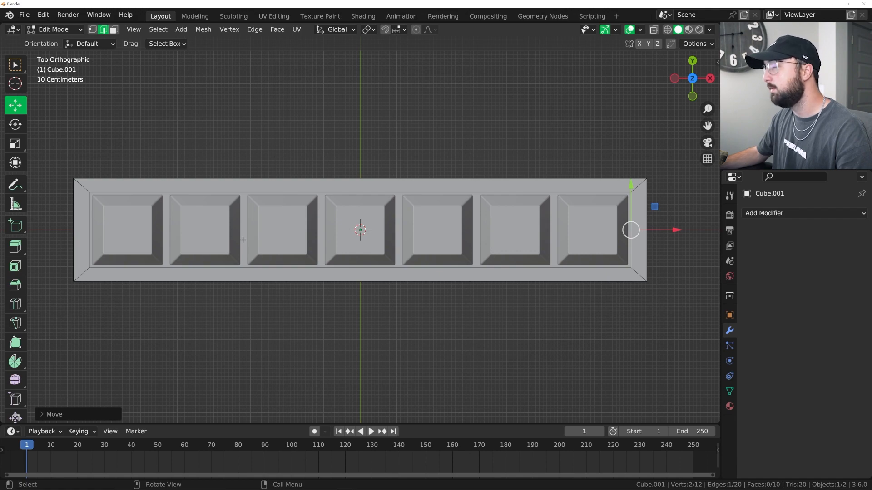
# Delete the inset face from the base's top and return to Object Mode.
pyautogui.moveTo(273, 263); pyautogui.dragTo(370, 208, button='middle')
pyautogui.press('`')
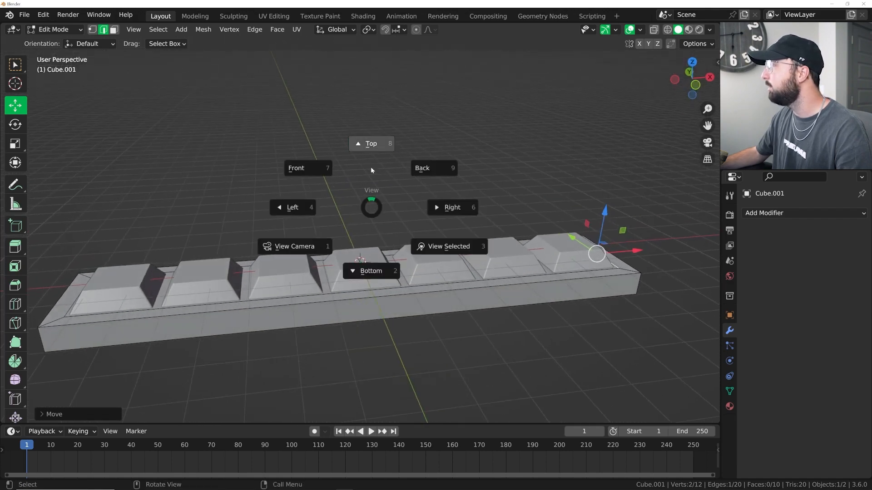
pyautogui.click(369, 175)
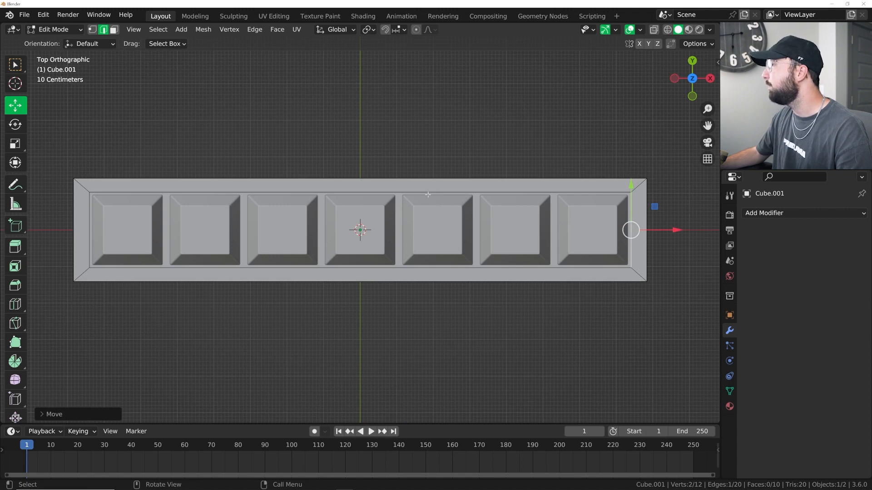
pyautogui.click(114, 30)
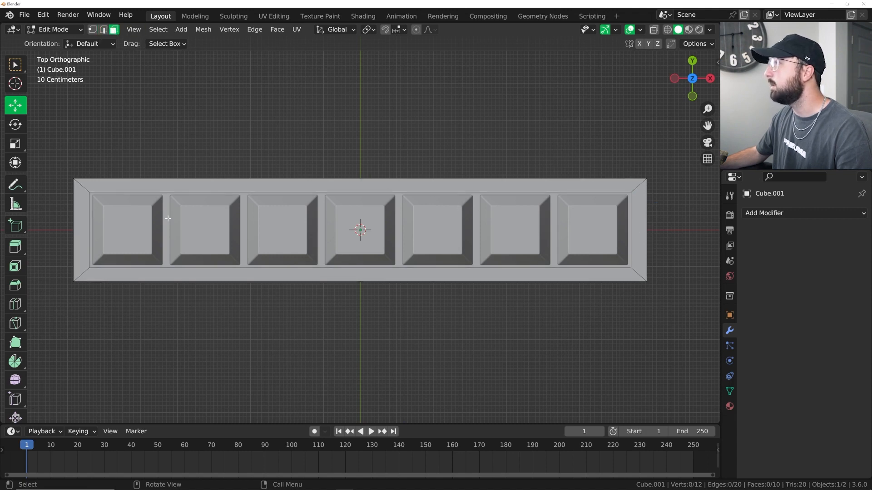
pyautogui.click(167, 217)
pyautogui.press('x')
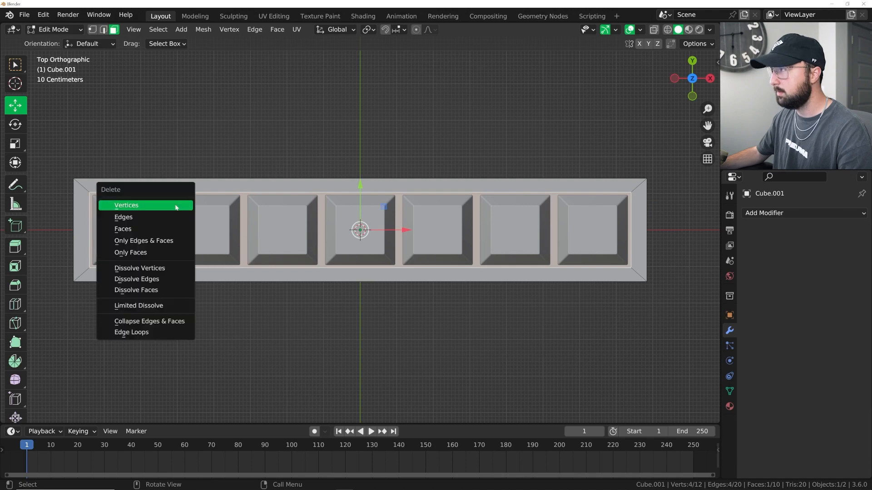
pyautogui.click(141, 225)
pyautogui.moveTo(142, 226); pyautogui.dragTo(321, 152, button='middle')
pyautogui.press('Tab')
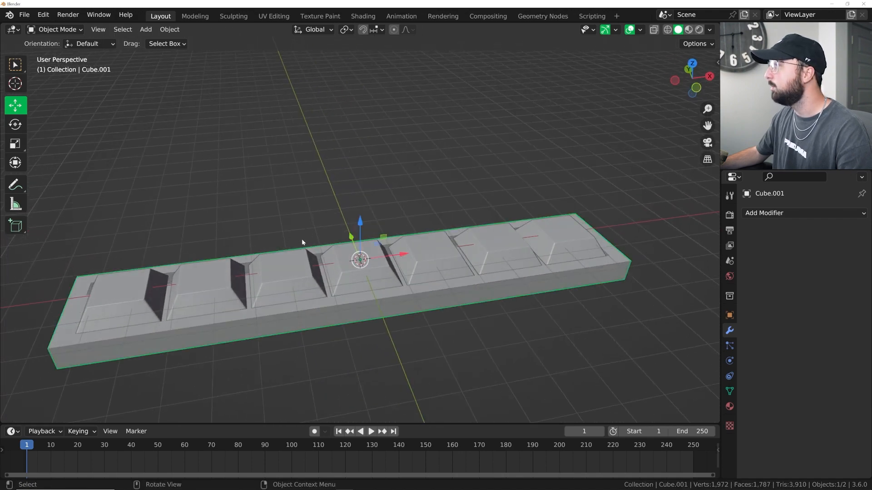
# Hide the block row so only the open base is shown.
pyautogui.click(279, 270)
pyautogui.press('Delete')
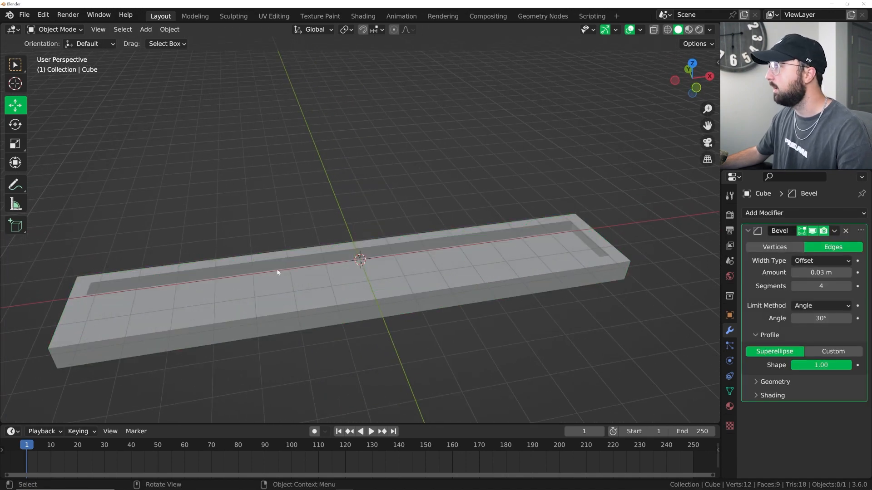
pyautogui.hotkey('ctrl', 'z')
pyautogui.moveTo(272, 265); pyautogui.dragTo(268, 221, button='middle')
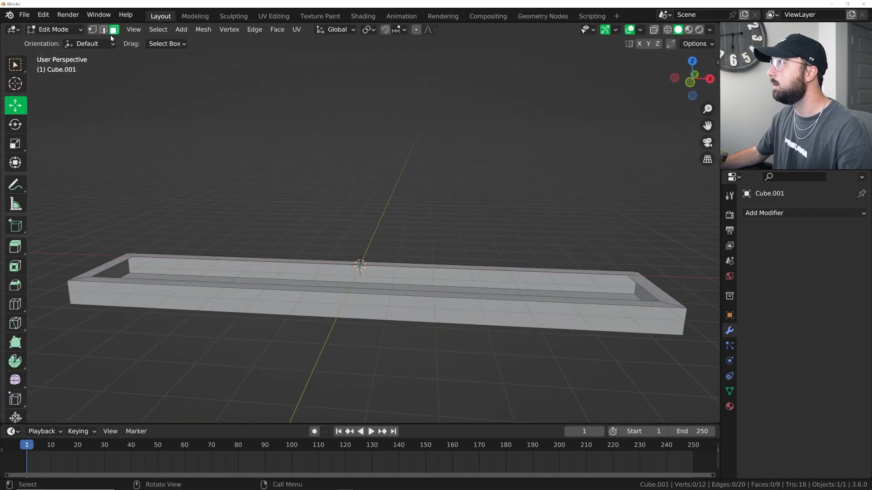
# Extrude the edge loop around the base's opening downward along Z to form the recess's inner walls.
pyautogui.keyDown('alt'); pyautogui.click(162, 256); pyautogui.keyUp('alt')
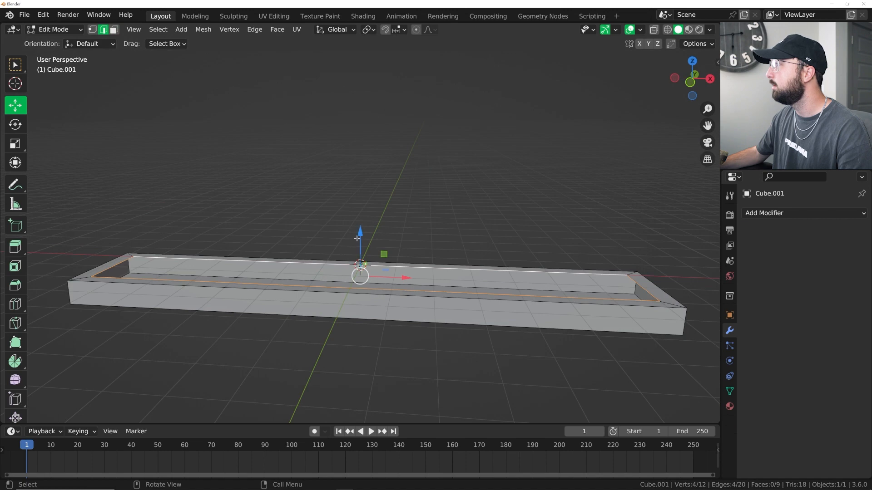
pyautogui.press('e')
pyautogui.press('z')
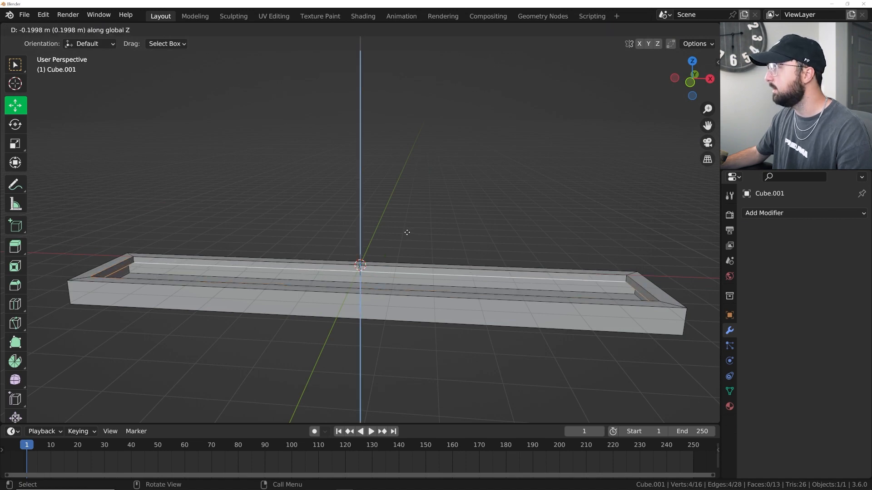
pyautogui.click(408, 245)
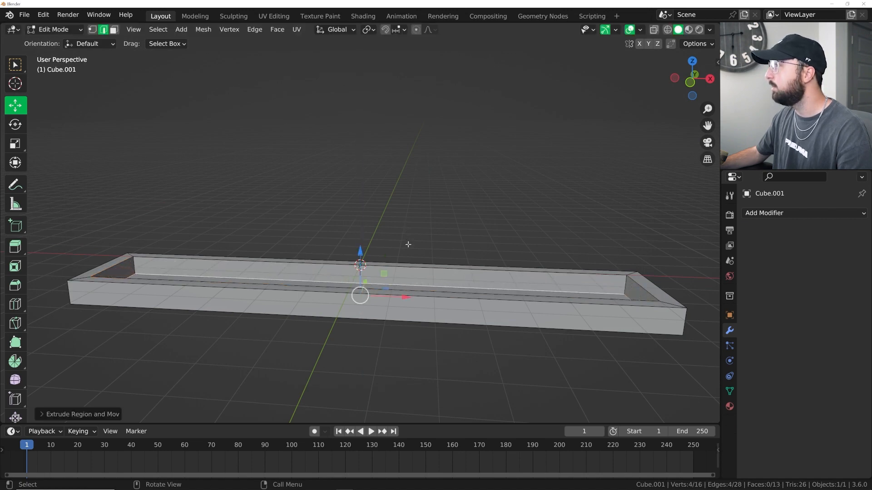
pyautogui.press('Tab')
# Unhide the block row inside the base.
pyautogui.moveTo(393, 232); pyautogui.dragTo(388, 281, button='middle')
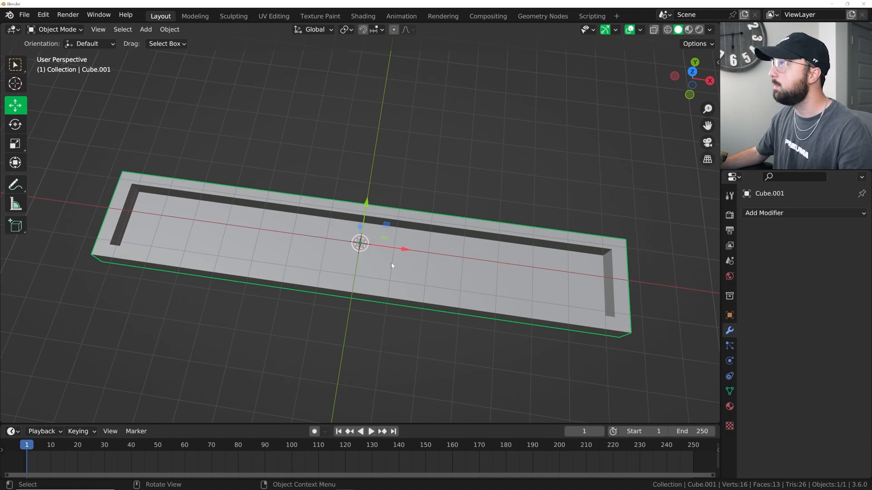
pyautogui.hotkey('alt', 'h')
pyautogui.moveTo(320, 203); pyautogui.dragTo(407, 288, button='middle')
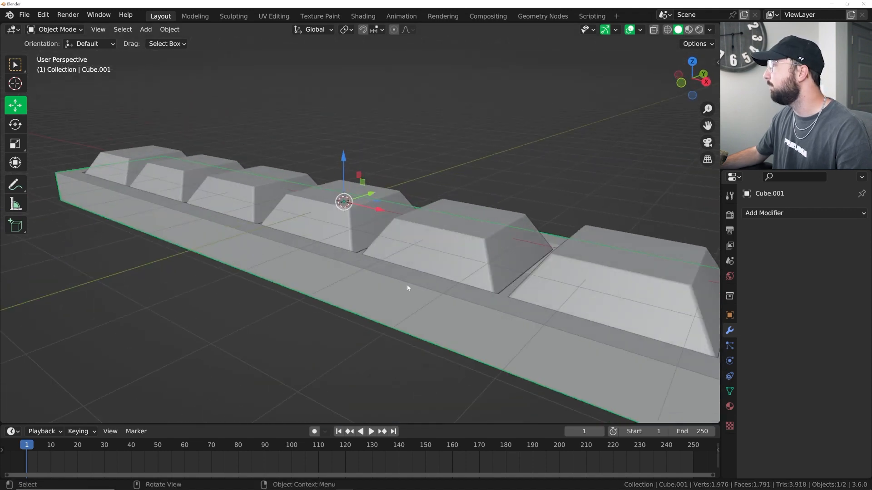
# Add a Bevel modifier to the base with an amount of 0.023 m and 4 segments.
pyautogui.click(772, 213)
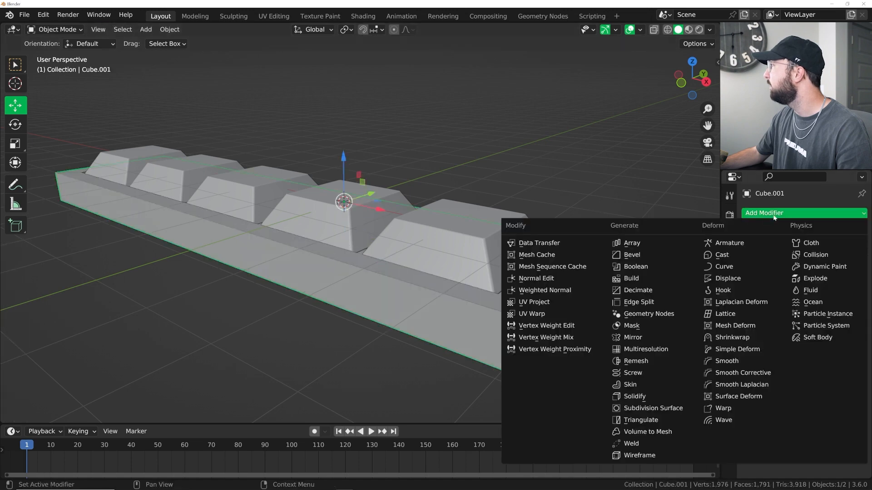
pyautogui.click(631, 254)
pyautogui.moveTo(551, 232); pyautogui.dragTo(548, 245, button='middle')
pyautogui.moveTo(821, 273); pyautogui.dragTo(785, 272)
pyautogui.click(848, 287)
pyautogui.click(849, 287)
pyautogui.click(849, 287)
pyautogui.rightClick(626, 142)
pyautogui.click(627, 141)
# Examine the base and blocks in rendered viewport shading.
pyautogui.moveTo(626, 142); pyautogui.dragTo(522, 205, button='middle')
pyautogui.click(447, 146)
pyautogui.scroll(-4, 447, 146)
pyautogui.moveTo(446, 146); pyautogui.dragTo(488, 136, button='middle')
pyautogui.click(699, 29)
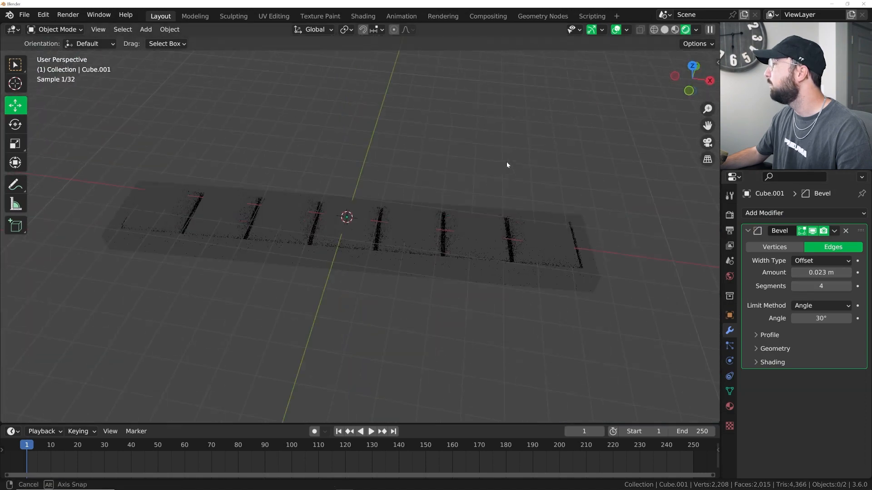
pyautogui.moveTo(518, 162); pyautogui.dragTo(462, 188, button='middle')
pyautogui.scroll(6, 457, 222)
pyautogui.moveTo(457, 234); pyautogui.dragTo(374, 208, button='middle')
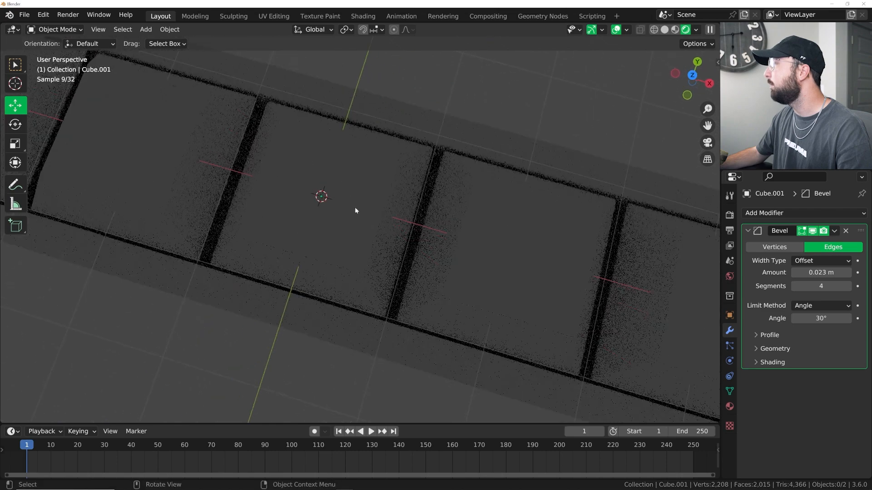
# Inspect the gaps between the blocks in the rendered view from the top and from an angle.
pyautogui.click(372, 202)
pyautogui.click(421, 100)
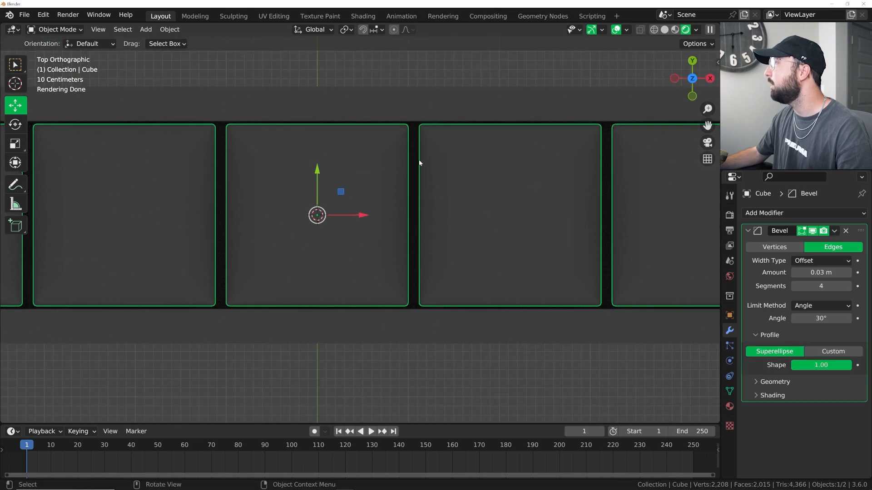
pyautogui.scroll(-6, 419, 161)
pyautogui.click(429, 134)
pyautogui.click(666, 31)
pyautogui.moveTo(429, 236); pyautogui.dragTo(405, 175, button='middle')
pyautogui.scroll(6, 377, 238)
pyautogui.moveTo(377, 238)
pyautogui.mouseDown(button='middle')
pyautogui.moveTo(354, 203)
pyautogui.moveTo(414, 200)
pyautogui.moveTo(410, 268)
pyautogui.mouseUp(button='middle')
pyautogui.click(354, 203)
pyautogui.press('`')
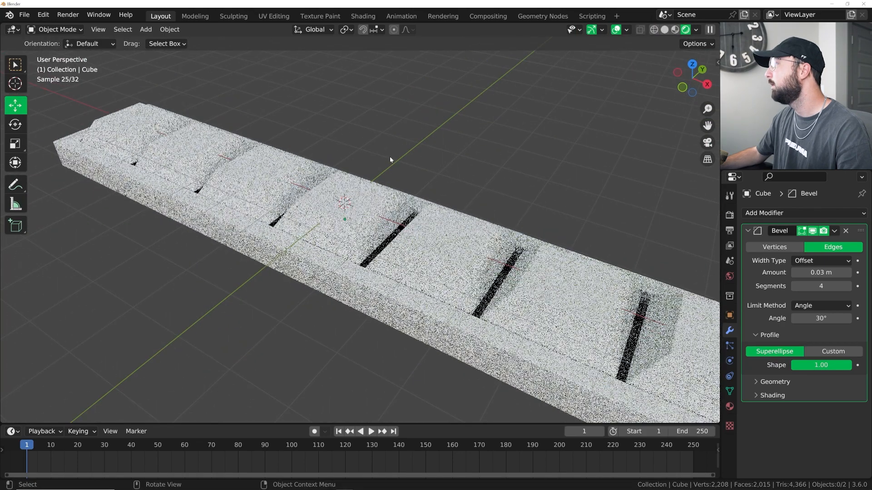
pyautogui.moveTo(389, 156); pyautogui.dragTo(406, 203, button='middle')
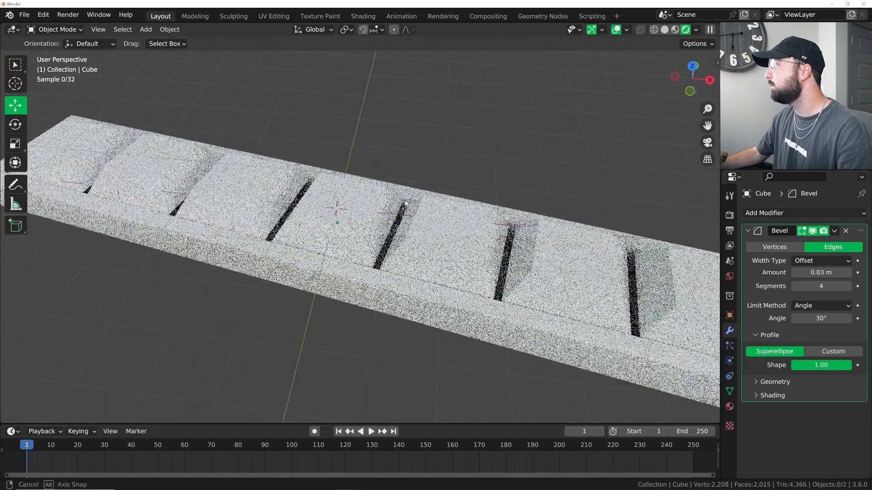
# Separate the block row into individual objects by loose parts.
pyautogui.press('`')
pyautogui.click(405, 132)
pyautogui.click(279, 219)
pyautogui.scroll(-4, 278, 218)
pyautogui.scroll(2, 228, 240)
pyautogui.press('Tab')
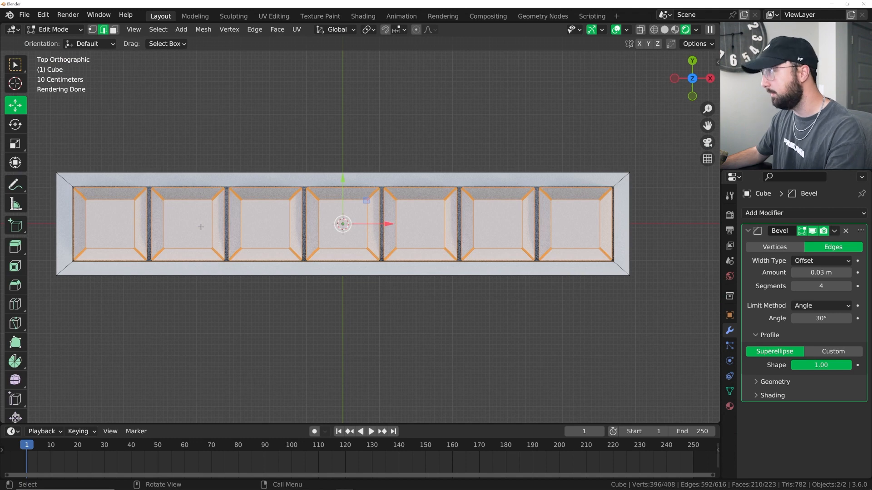
pyautogui.press('F3')
pyautogui.write('sep')
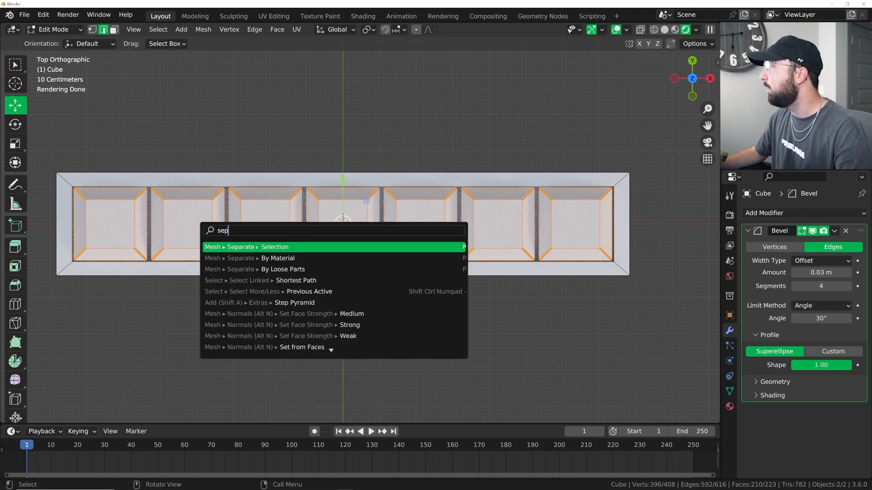
pyautogui.press('Down')
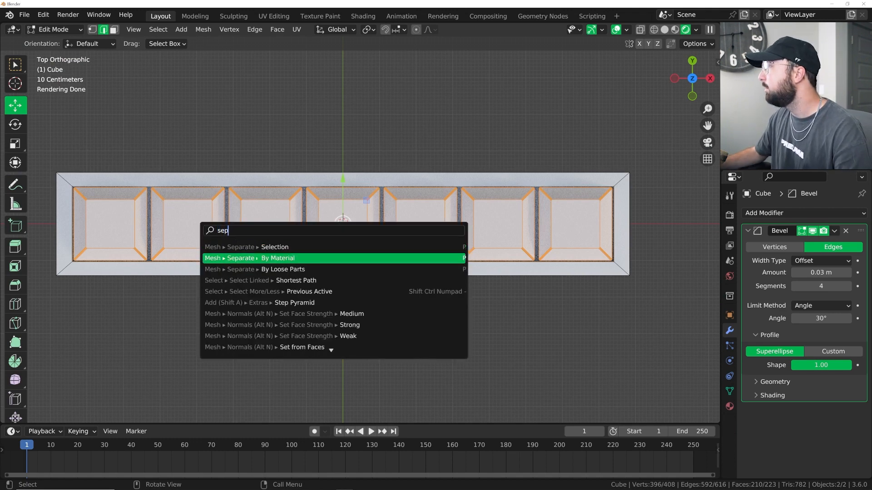
pyautogui.press('Return')
pyautogui.press('Tab')
pyautogui.click(229, 153)
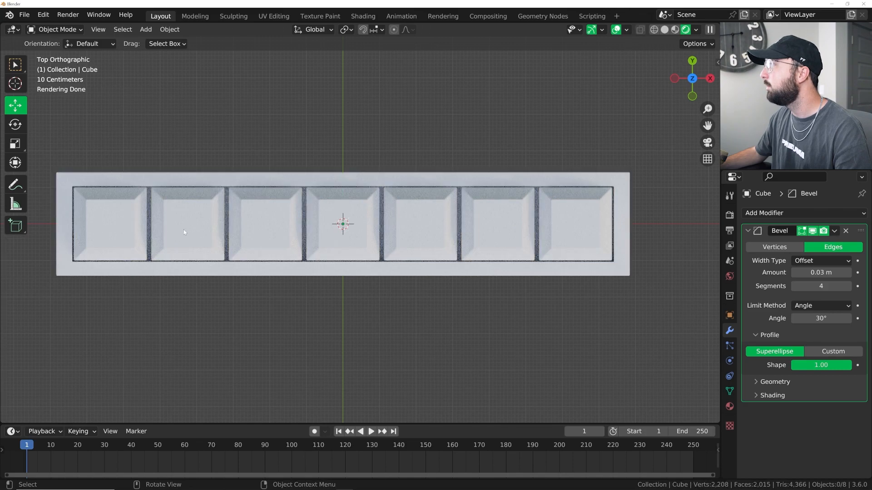
# Move the second and third blocks along X to narrow the gaps beside the first block.
pyautogui.click(185, 230)
pyautogui.click(265, 230)
pyautogui.scroll(2, 178, 231)
pyautogui.keyDown('shift'); pyautogui.moveTo(160, 229); pyautogui.dragTo(352, 227, button='middle'); pyautogui.keyUp('shift')
pyautogui.click(227, 226)
pyautogui.scroll(1, 258, 228)
pyautogui.click(265, 229)
pyautogui.scroll(2, 360, 227)
pyautogui.scroll(-1, 361, 232)
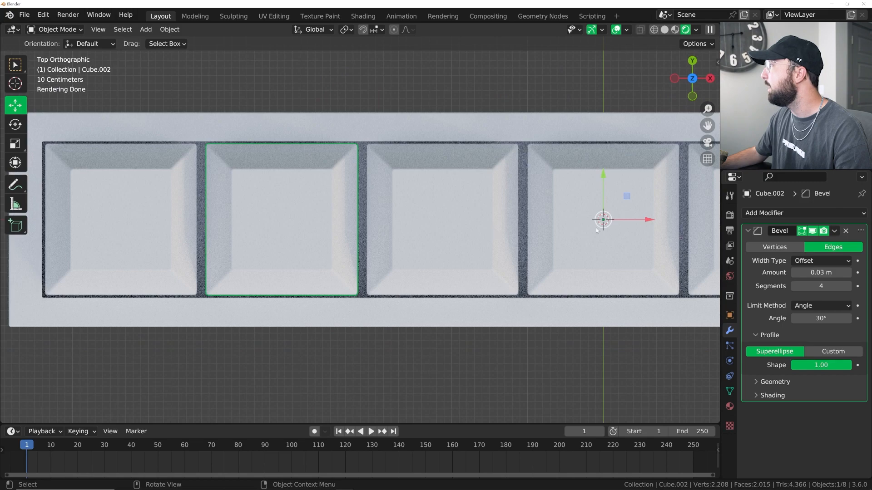
pyautogui.moveTo(645, 219); pyautogui.dragTo(640, 221)
pyautogui.click(457, 219)
pyautogui.press('`')
# Set the viewport to solid shading with the Cavity option enabled.
pyautogui.click(664, 29)
pyautogui.click(709, 30)
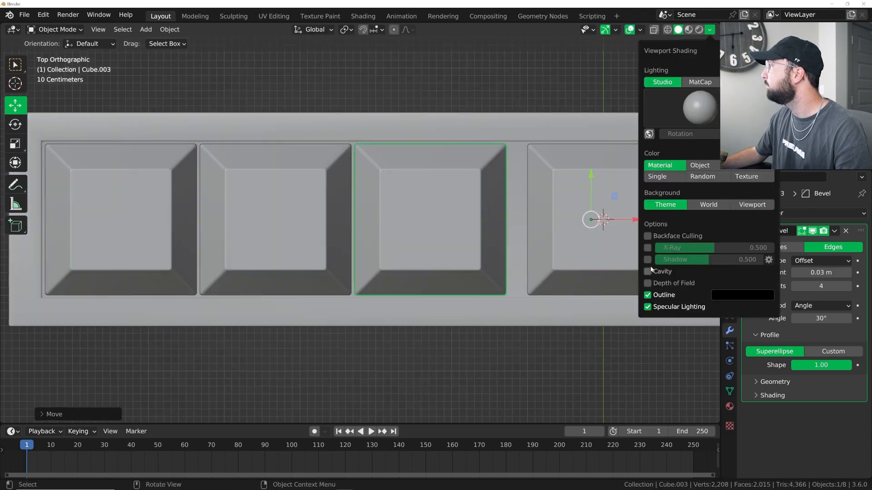
pyautogui.click(649, 271)
# Move the remaining blocks along X so they sit with similarly narrow gaps.
pyautogui.click(500, 207)
pyautogui.moveTo(510, 206); pyautogui.dragTo(493, 206)
pyautogui.click(528, 203)
pyautogui.moveTo(351, 205); pyautogui.dragTo(326, 204)
pyautogui.click(495, 207)
pyautogui.moveTo(215, 210); pyautogui.dragTo(190, 210)
# Join all seven blocks into one object, with the first block as the active one.
pyautogui.click(419, 222)
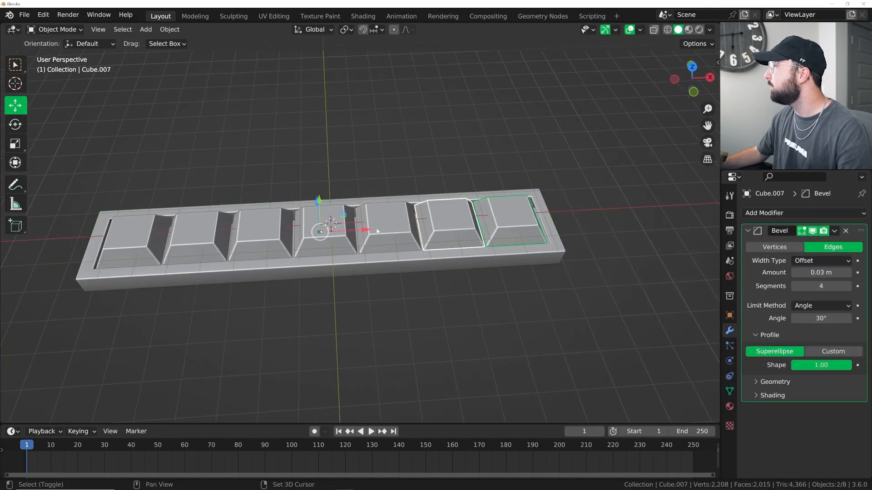
pyautogui.keyDown('shift'); pyautogui.click(146, 248); pyautogui.keyUp('shift')
pyautogui.hotkey('ctrl', 'j')
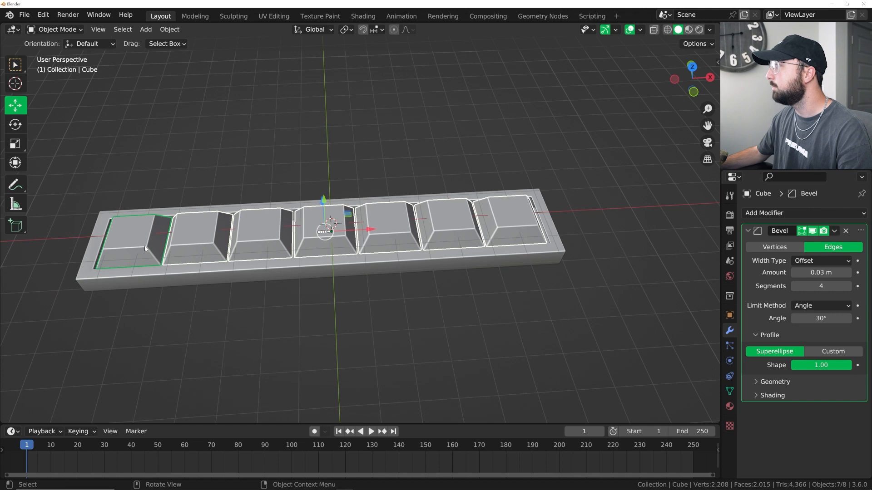
# Select the joined blocks' whole mesh in Edit Mode and inspect its fit inside the base recess.
pyautogui.press('Tab')
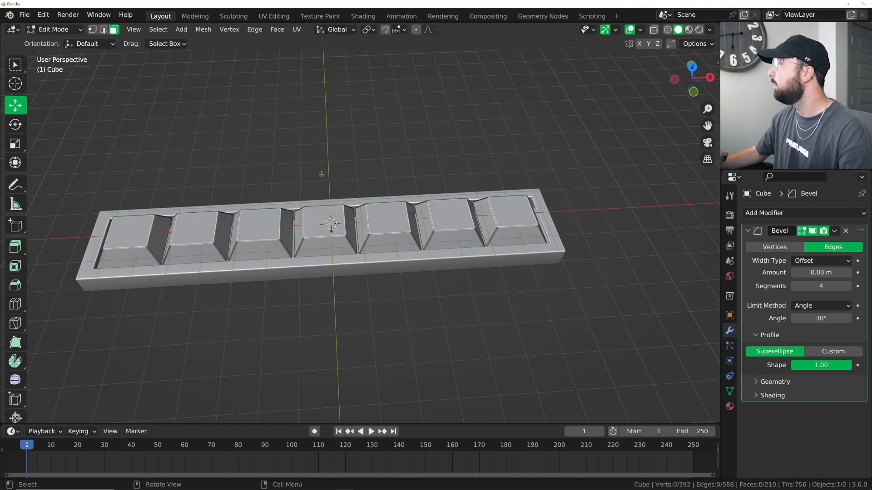
pyautogui.press('a')
pyautogui.press('`')
pyautogui.moveTo(408, 154); pyautogui.dragTo(422, 227, button='middle')
pyautogui.click(395, 164)
pyautogui.press('Tab')
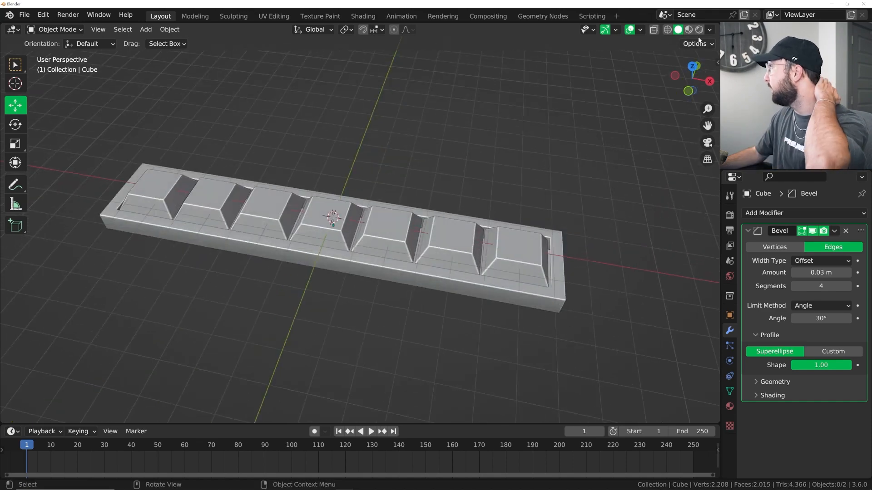
# Preview the blocks and base in rendered shading up close and return the viewport to solid shading.
pyautogui.click(698, 32)
pyautogui.scroll(4, 451, 159)
pyautogui.moveTo(424, 176); pyautogui.dragTo(439, 177, button='middle')
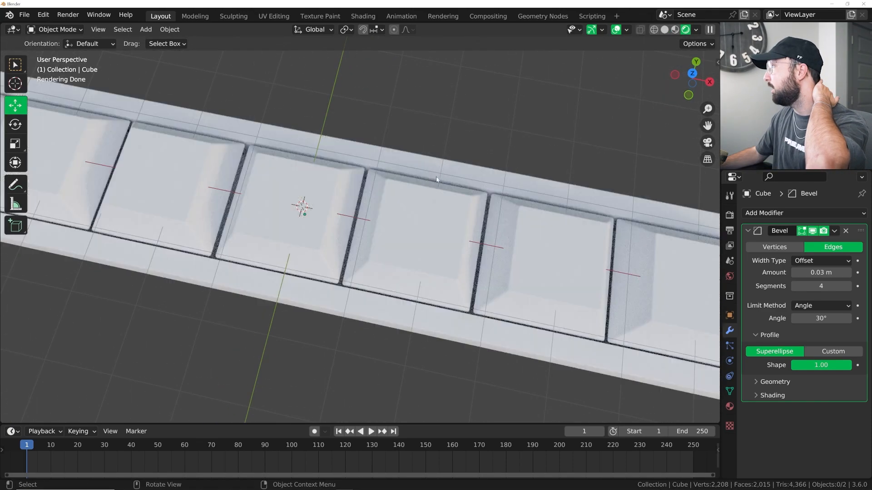
pyautogui.scroll(-1, 438, 155)
pyautogui.scroll(-4, 437, 157)
pyautogui.moveTo(418, 195)
pyautogui.mouseDown(button='middle')
pyautogui.moveTo(438, 142)
pyautogui.moveTo(396, 138)
pyautogui.moveTo(366, 173)
pyautogui.moveTo(389, 174)
pyautogui.moveTo(369, 183)
pyautogui.moveTo(362, 250)
pyautogui.moveTo(416, 224)
pyautogui.moveTo(402, 162)
pyautogui.moveTo(319, 259)
pyautogui.moveTo(350, 230)
pyautogui.mouseUp(button='middle')
pyautogui.click(664, 29)
# Move the base and blocks together up along Z so the base's underside rests on the grid floor.
pyautogui.press('`')
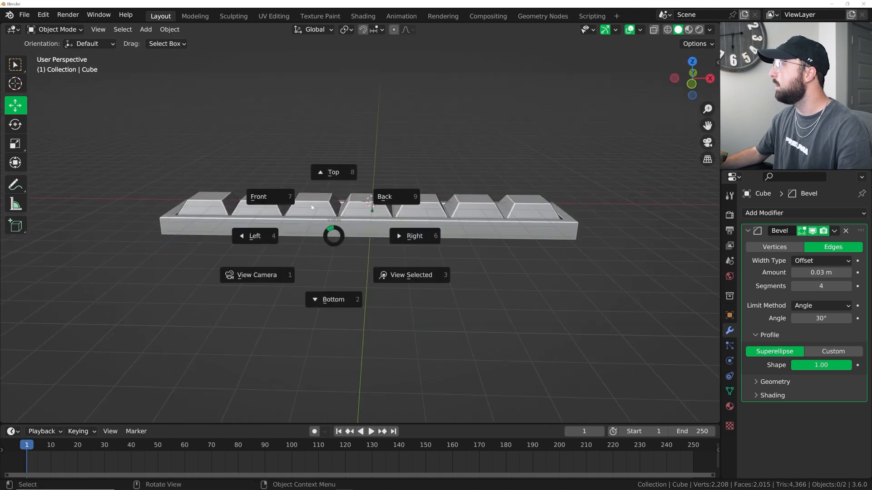
pyautogui.click(290, 191)
pyautogui.click(464, 208)
pyautogui.scroll(2, 277, 266)
pyautogui.moveTo(378, 154); pyautogui.dragTo(383, 119)
pyautogui.scroll(7, 419, 139)
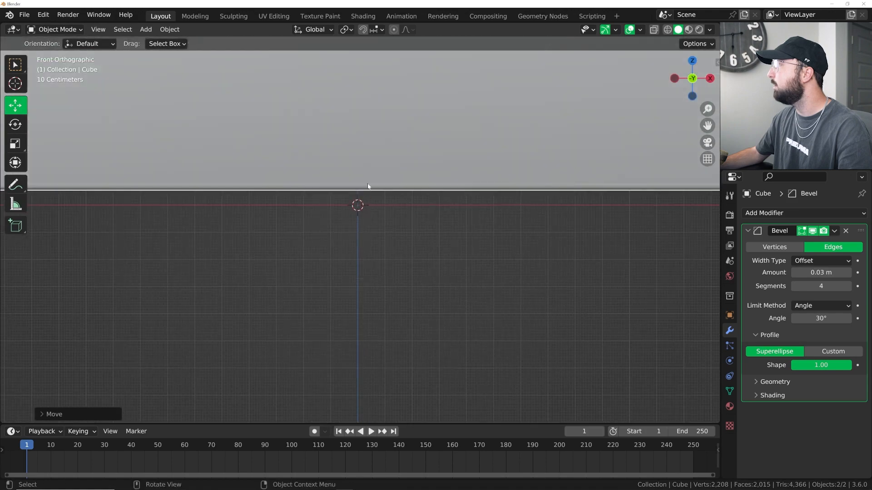
pyautogui.moveTo(326, 60); pyautogui.dragTo(327, 72)
pyautogui.click(543, 67)
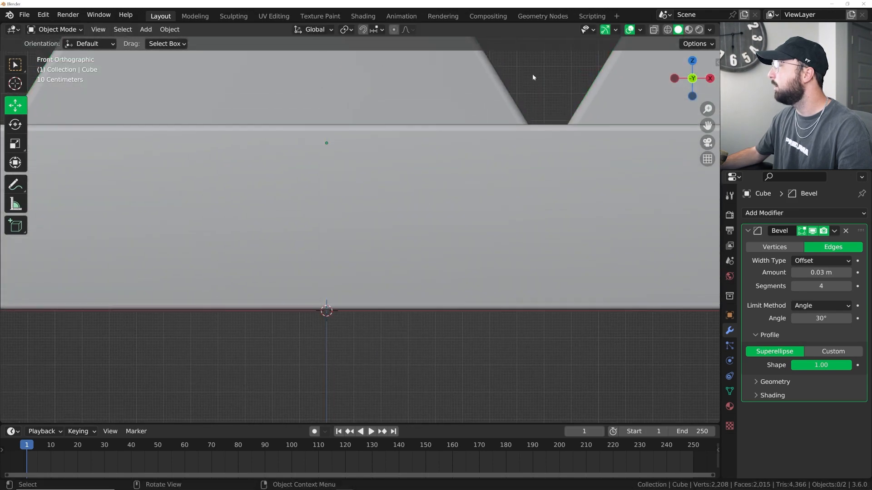
# Add a plane and scale it up uniformly into a large ground surface beneath the base.
pyautogui.moveTo(490, 109); pyautogui.dragTo(447, 181, button='middle')
pyautogui.scroll(-9, 445, 181)
pyautogui.moveTo(412, 207); pyautogui.dragTo(395, 199, button='middle')
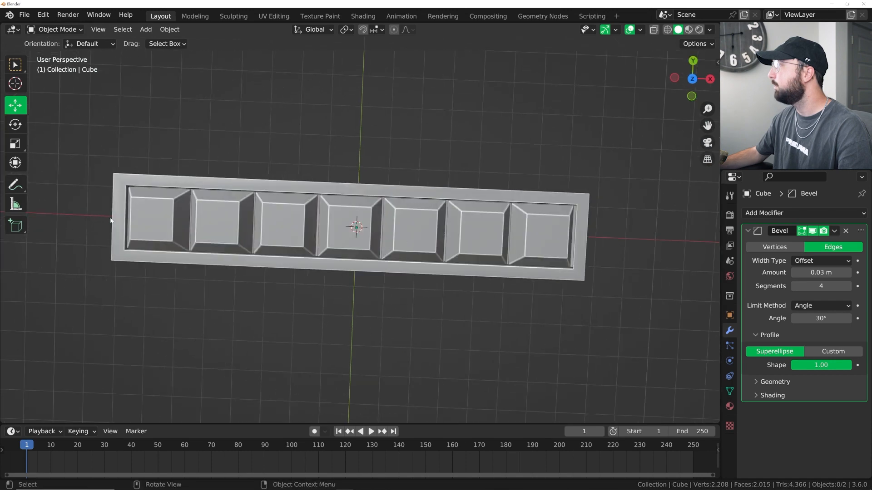
pyautogui.moveTo(89, 219); pyautogui.dragTo(372, 156, button='middle')
pyautogui.hotkey('shift', 'a')
pyautogui.moveTo(389, 144)
pyautogui.click(454, 145)
pyautogui.press('s')
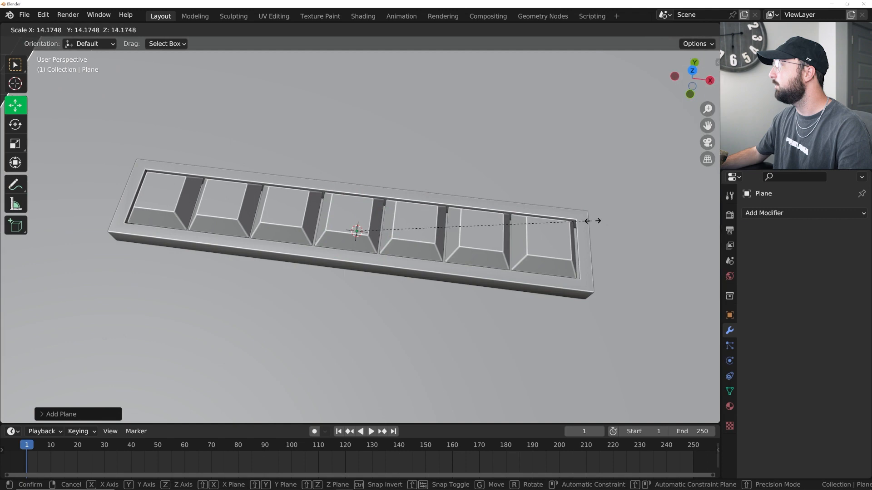
pyautogui.click(639, 199)
# Enable the Shadow option in the solid viewport shading settings.
pyautogui.click(709, 30)
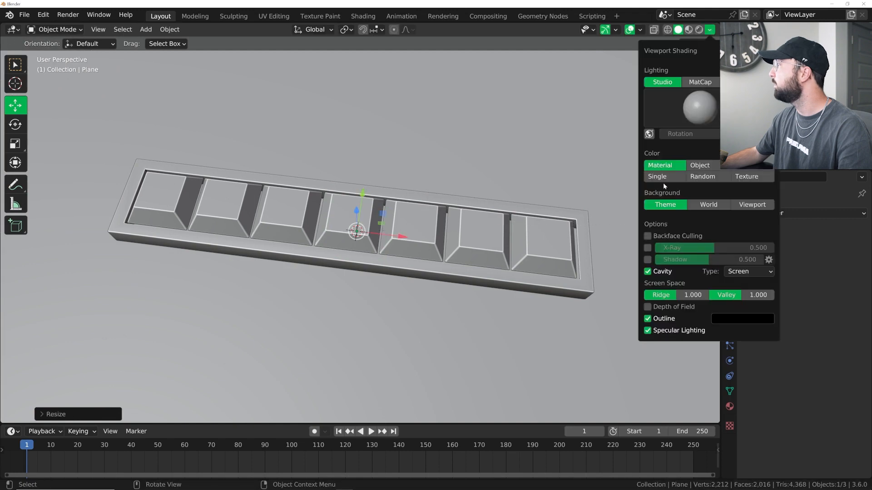
pyautogui.click(649, 259)
pyautogui.moveTo(373, 205)
pyautogui.mouseDown(button='middle')
pyautogui.moveTo(377, 295)
pyautogui.moveTo(380, 90)
pyautogui.moveTo(388, 204)
pyautogui.moveTo(320, 198)
pyautogui.moveTo(296, 207)
pyautogui.mouseUp(button='middle')
# Add a Path curve from the top view and raise it along Z above the blocks.
pyautogui.press('`')
pyautogui.click(263, 159)
pyautogui.press('`')
pyautogui.click(287, 210)
pyautogui.hotkey('shift', 'a')
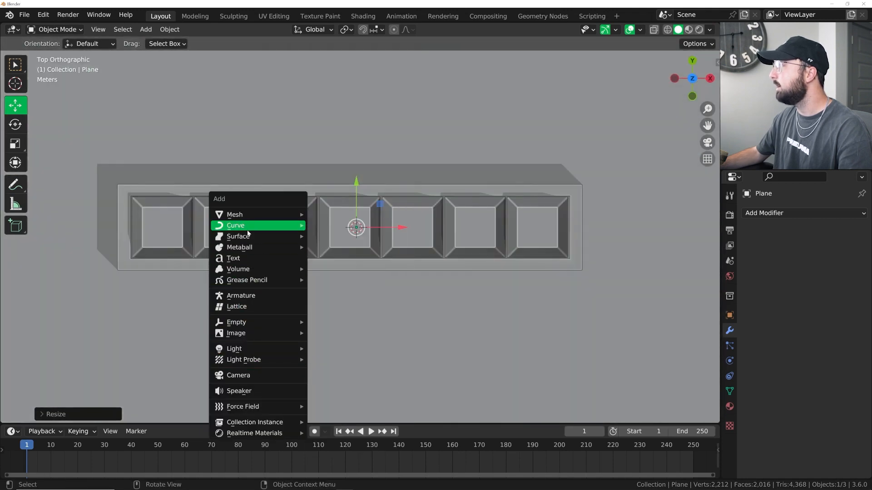
pyautogui.moveTo(300, 230)
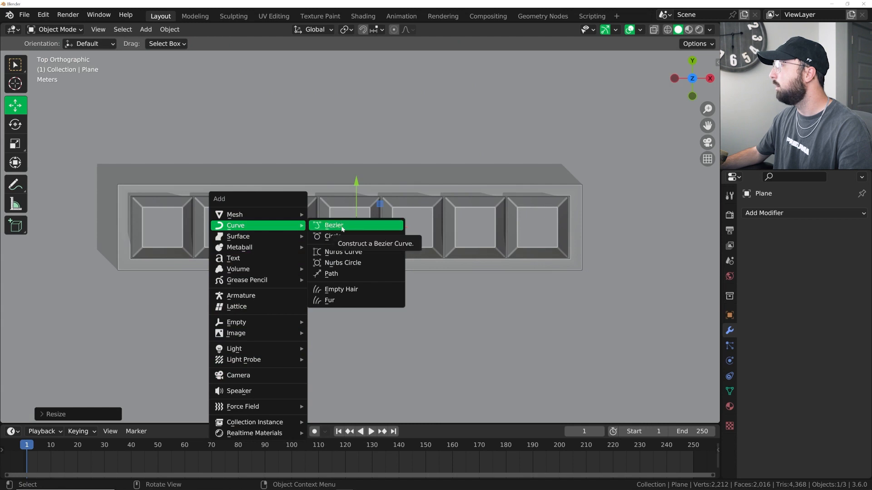
pyautogui.click(338, 281)
pyautogui.moveTo(395, 230); pyautogui.dragTo(355, 196, button='middle')
pyautogui.moveTo(354, 196); pyautogui.dragTo(350, 101)
# Move all the path's control points along negative X in Edit Mode so its end meets the object origin.
pyautogui.press('`')
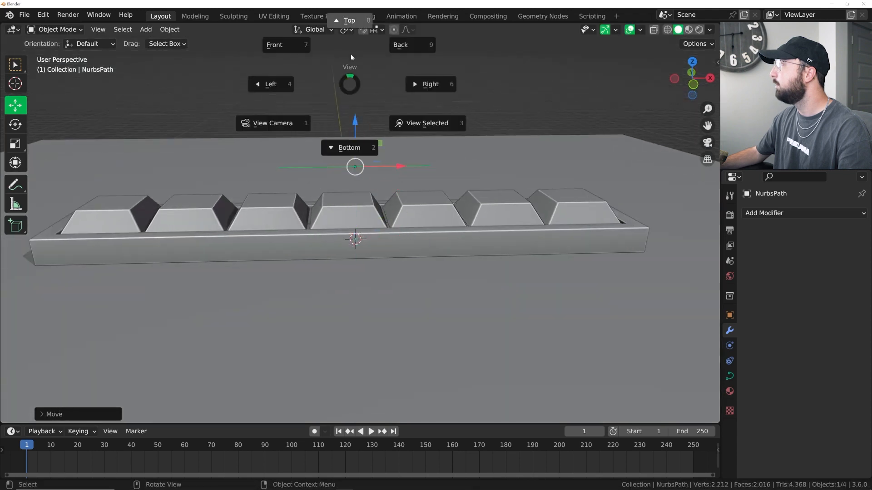
pyautogui.click(351, 61)
pyautogui.scroll(3, 386, 166)
pyautogui.press('Tab')
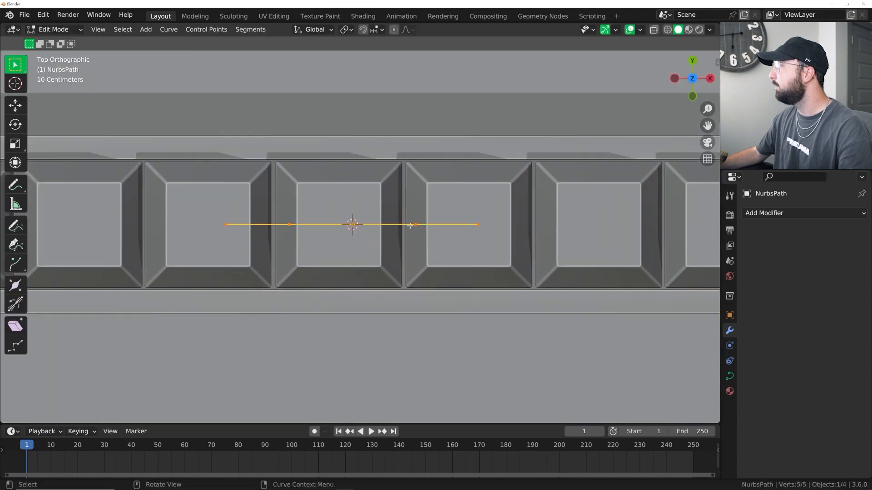
pyautogui.click(15, 105)
pyautogui.scroll(3, 360, 228)
pyautogui.moveTo(391, 221); pyautogui.dragTo(164, 221)
pyautogui.scroll(5, 353, 231)
pyautogui.scroll(-4, 277, 199)
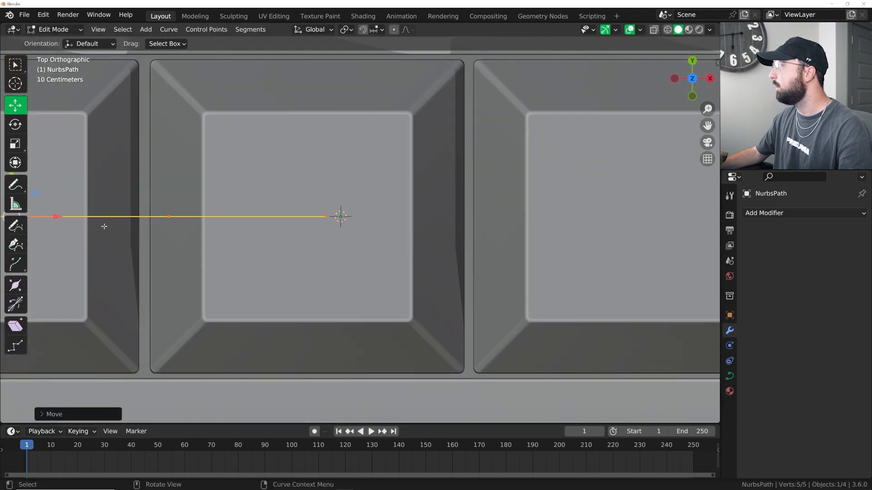
pyautogui.moveTo(61, 217); pyautogui.dragTo(73, 219)
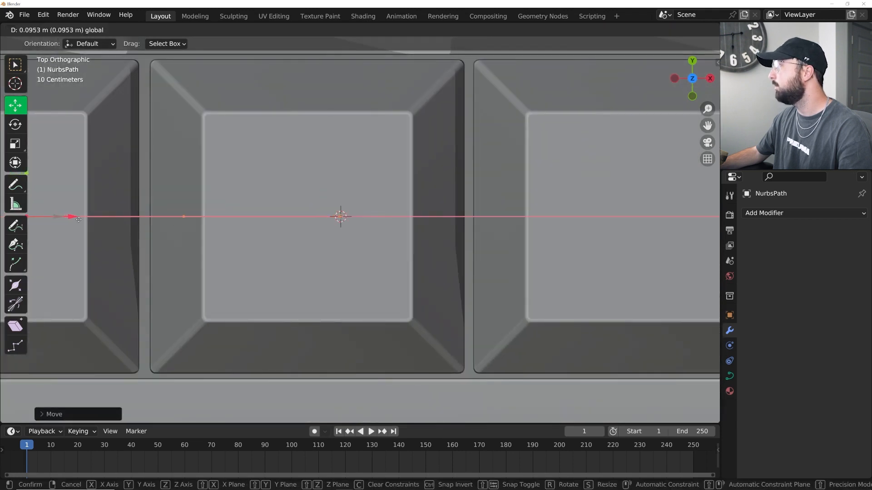
pyautogui.moveTo(78, 219); pyautogui.dragTo(79, 219)
pyautogui.hotkey('shift', 's')
pyautogui.press('Escape')
pyautogui.press('Tab')
# Move the path to the short end of the base near its back corner and lower it along Z toward base height.
pyautogui.scroll(-6, 323, 243)
pyautogui.scroll(-1, 324, 242)
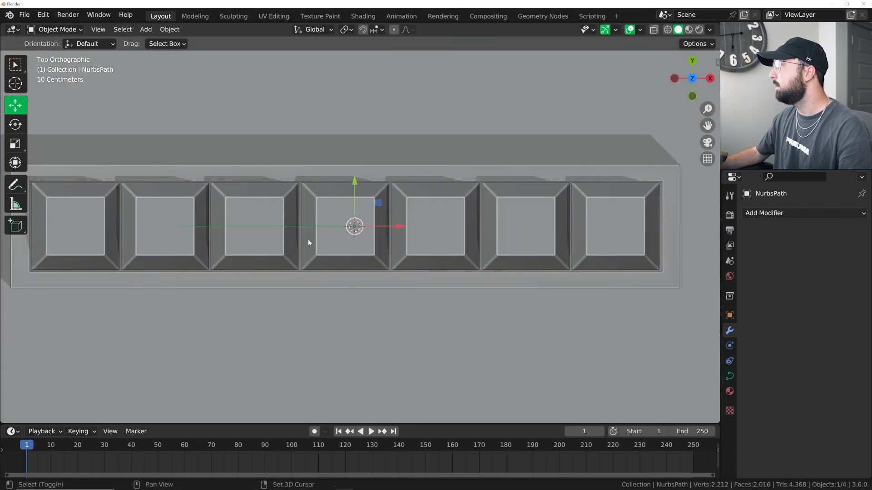
pyautogui.keyDown('shift'); pyautogui.moveTo(318, 243); pyautogui.dragTo(487, 261, button='middle'); pyautogui.keyUp('shift')
pyautogui.press('g')
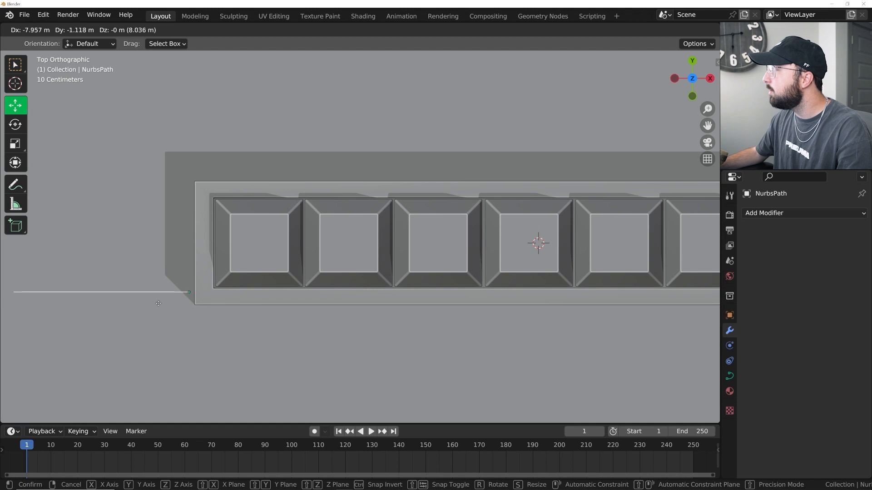
pyautogui.click(155, 209)
pyautogui.keyDown('shift'); pyautogui.moveTo(154, 207); pyautogui.dragTo(351, 120, button='middle'); pyautogui.keyUp('shift')
pyautogui.press('g')
pyautogui.press('z')
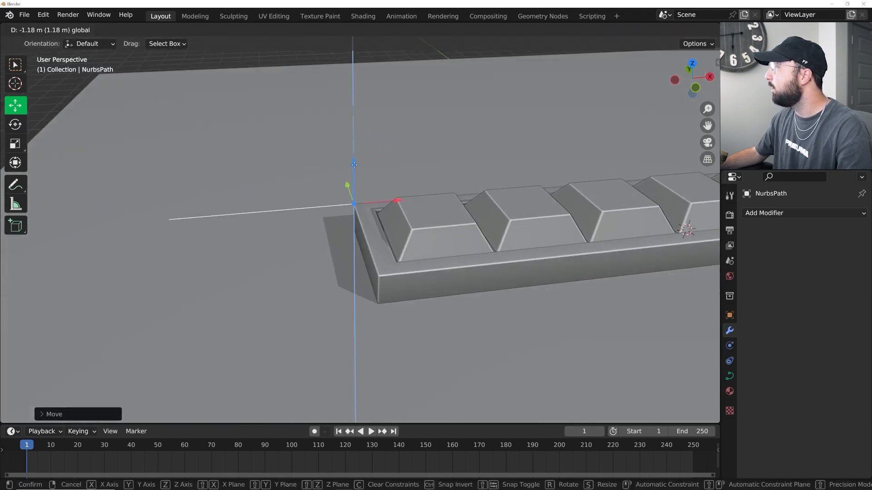
pyautogui.click(390, 218)
# Refine the path's position so its end touches the base's short side and sits within the side's height.
pyautogui.press('`')
pyautogui.click(389, 181)
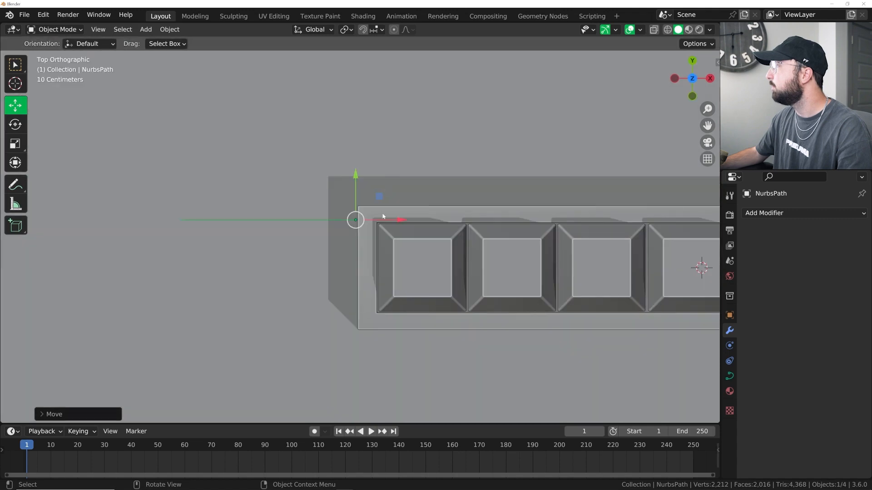
pyautogui.scroll(5, 366, 212)
pyautogui.press('g')
pyautogui.click(395, 204)
pyautogui.moveTo(395, 204); pyautogui.dragTo(324, 170, button='middle')
pyautogui.press('g')
pyautogui.press('z')
pyautogui.click(339, 181)
# Thicken the path into a round cable with a bevel depth of 0.099 m.
pyautogui.press('`')
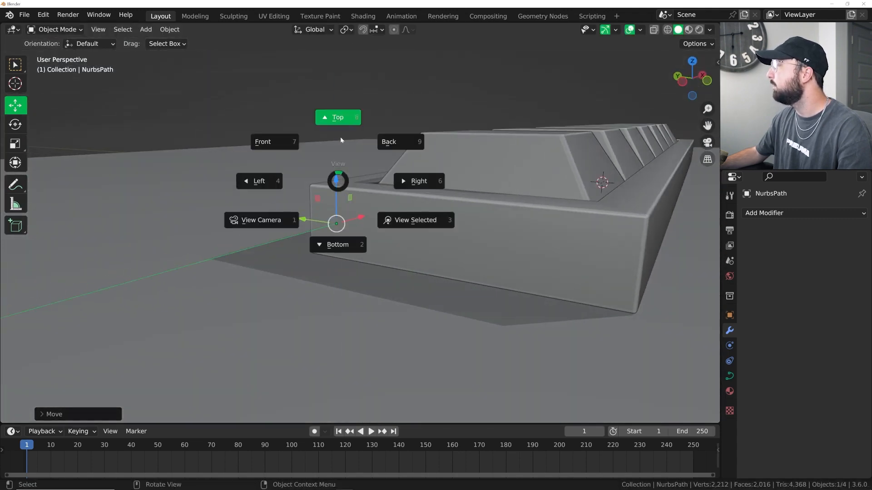
pyautogui.click(340, 137)
pyautogui.click(729, 376)
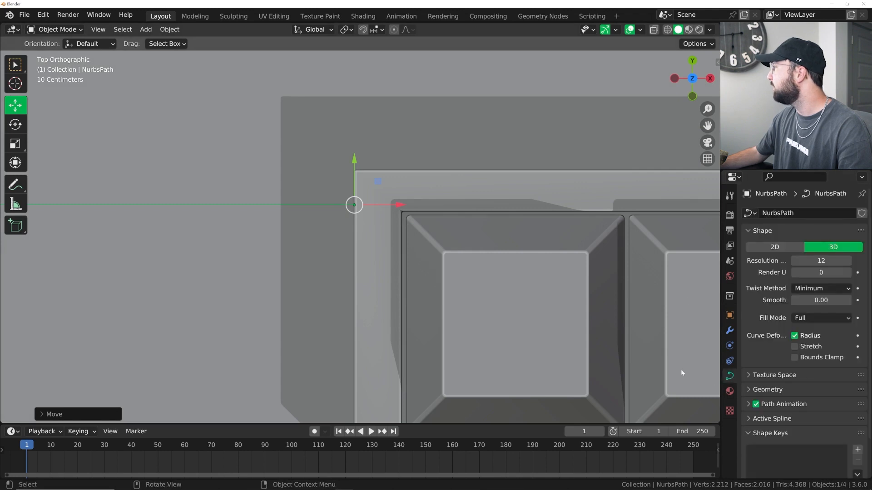
pyautogui.click(768, 390)
pyautogui.scroll(-4, 808, 400)
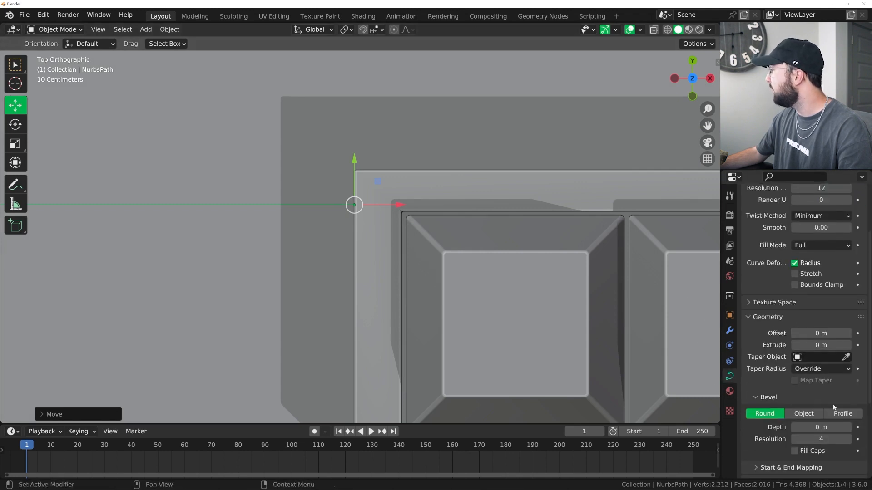
pyautogui.moveTo(820, 428); pyautogui.dragTo(854, 428)
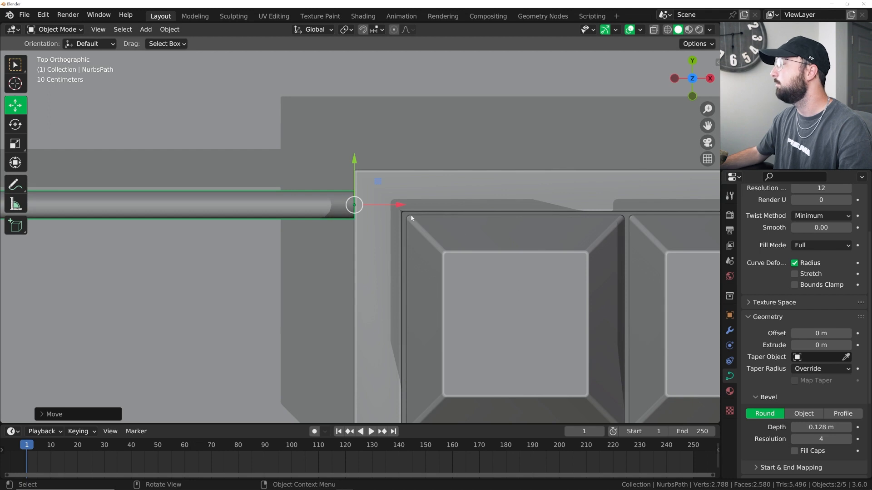
pyautogui.moveTo(830, 427); pyautogui.dragTo(812, 427)
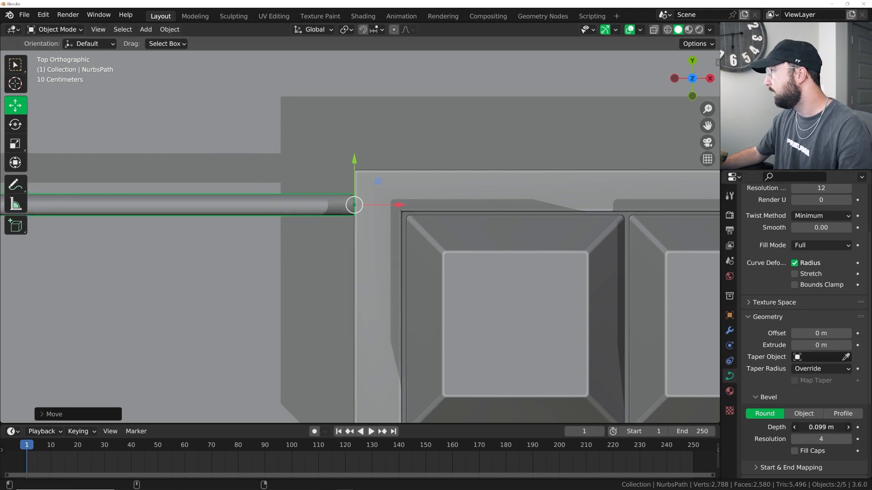
# Extrude the cable's free end three times along negative X, by about 1.2 m each.
pyautogui.press('`')
pyautogui.click(467, 255)
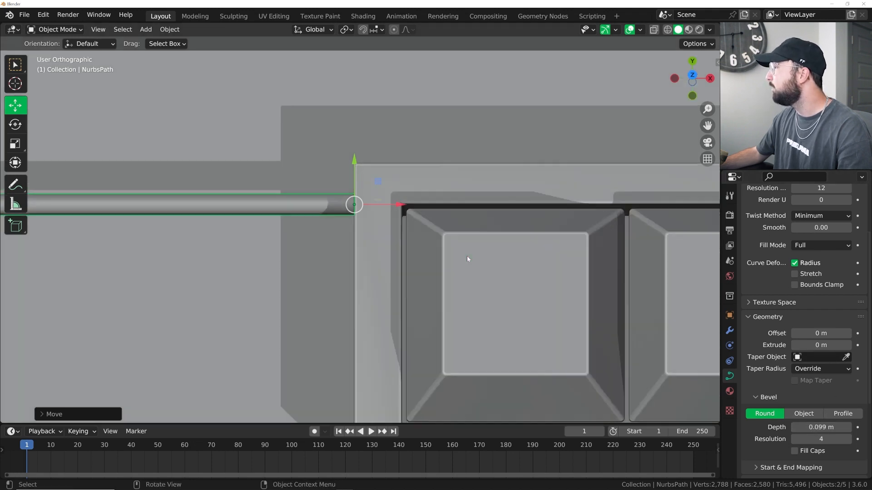
pyautogui.scroll(-5, 284, 294)
pyautogui.keyDown('shift'); pyautogui.moveTo(284, 295); pyautogui.dragTo(373, 291, button='middle'); pyautogui.keyUp('shift')
pyautogui.press('Tab')
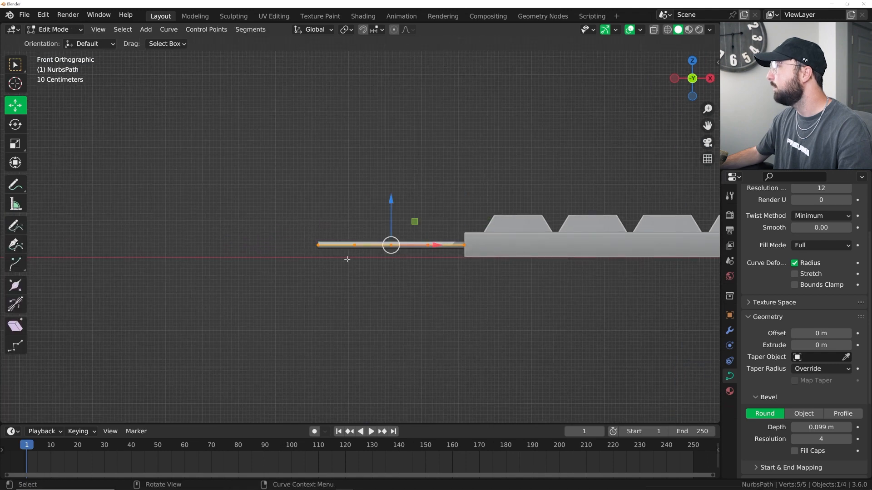
pyautogui.scroll(4, 325, 259)
pyautogui.click(272, 262)
pyautogui.keyDown('shift'); pyautogui.moveTo(272, 262); pyautogui.dragTo(443, 286, button='middle'); pyautogui.keyUp('shift')
pyautogui.press('e')
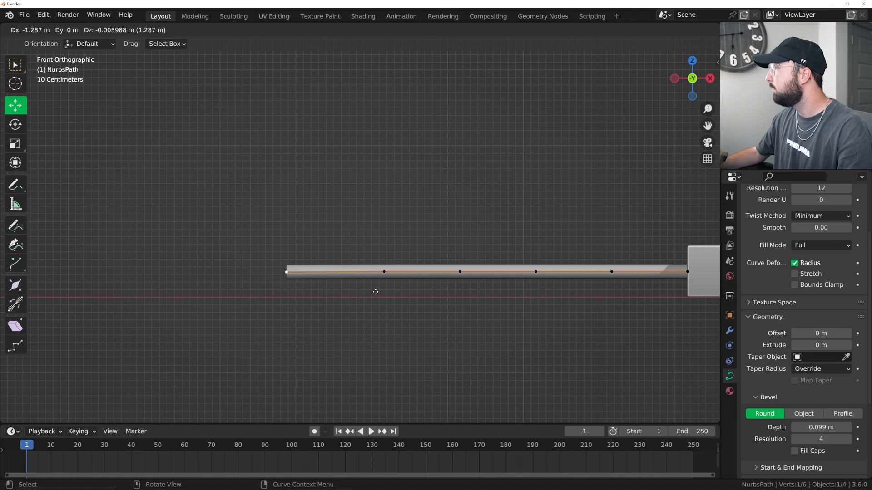
pyautogui.press('x')
pyautogui.click(392, 294)
pyautogui.press('e')
pyautogui.press('x')
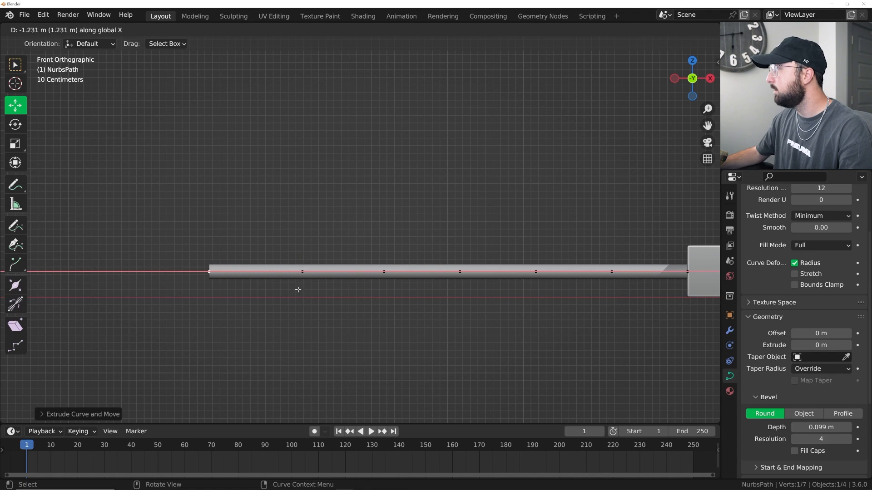
pyautogui.click(298, 289)
pyautogui.press('e')
pyautogui.press('x')
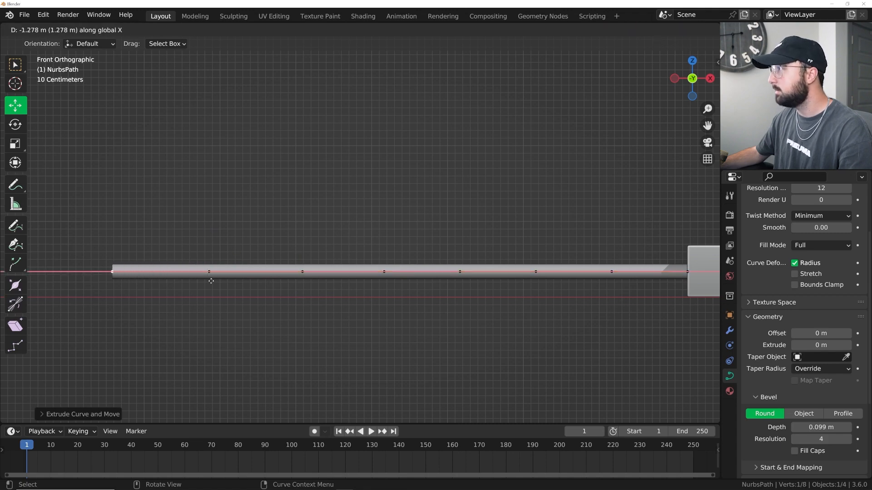
pyautogui.click(211, 281)
# Extrude the cable's free end twice more along negative X so it passes the ground plane's edge.
pyautogui.press('Tab')
pyautogui.moveTo(350, 289); pyautogui.dragTo(370, 336, button='middle')
pyautogui.scroll(-5, 369, 336)
pyautogui.press('`')
pyautogui.click(391, 285)
pyautogui.scroll(3, 392, 286)
pyautogui.scroll(-5, 347, 261)
pyautogui.press('Tab')
pyautogui.scroll(3, 283, 249)
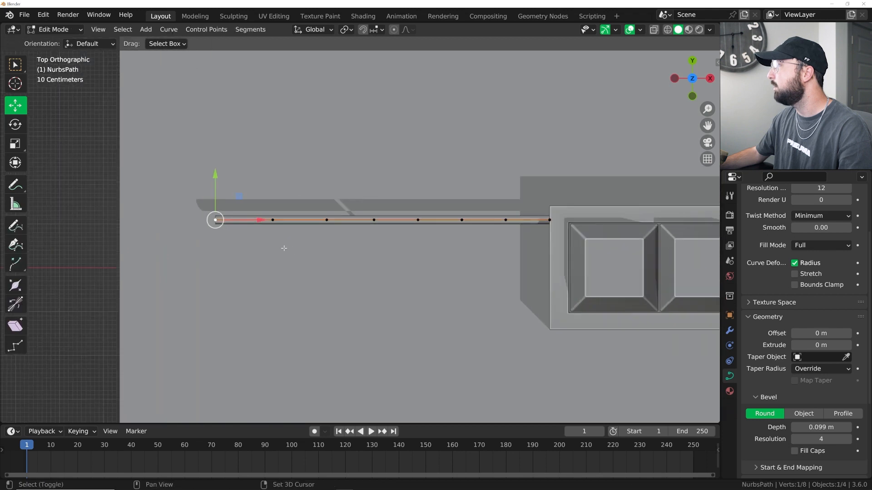
pyautogui.keyDown('shift'); pyautogui.moveTo(284, 248); pyautogui.dragTo(364, 316, button='middle'); pyautogui.keyUp('shift')
pyautogui.press('e')
pyautogui.press('x')
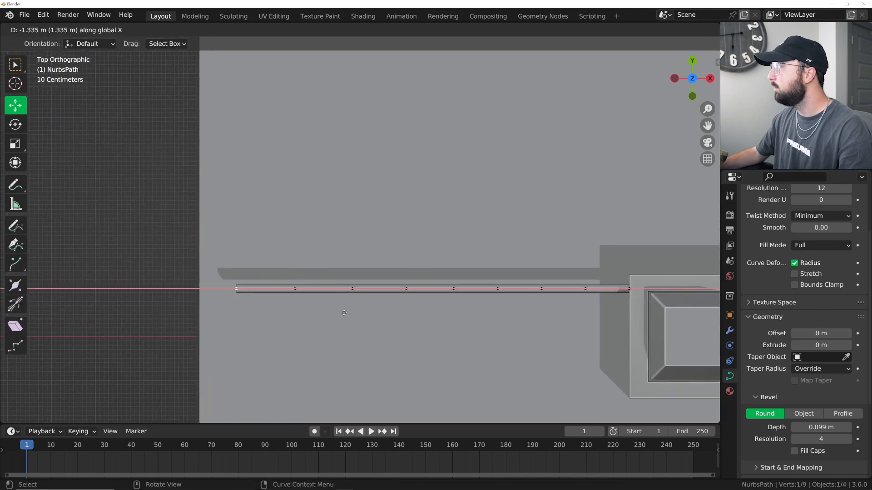
pyautogui.click(348, 313)
pyautogui.press('e')
pyautogui.press('x')
pyautogui.click(298, 313)
pyautogui.press('Tab')
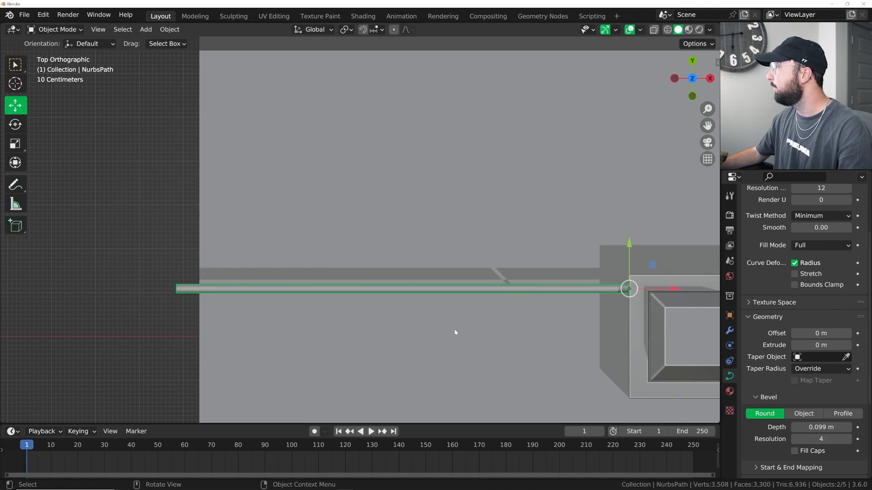
# Select all of the cable's control points in Edit Mode and subdivide the segments between them.
pyautogui.press('`')
pyautogui.click(411, 303)
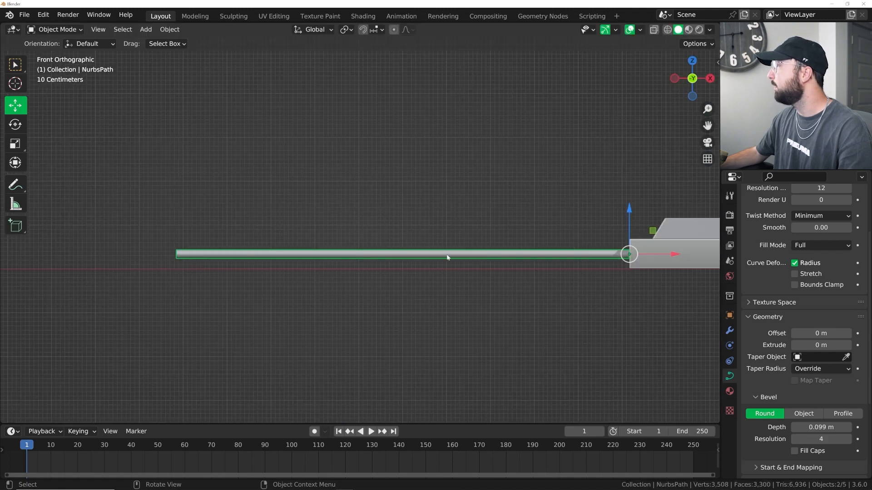
pyautogui.press('Tab')
pyautogui.moveTo(144, 192); pyautogui.dragTo(611, 328)
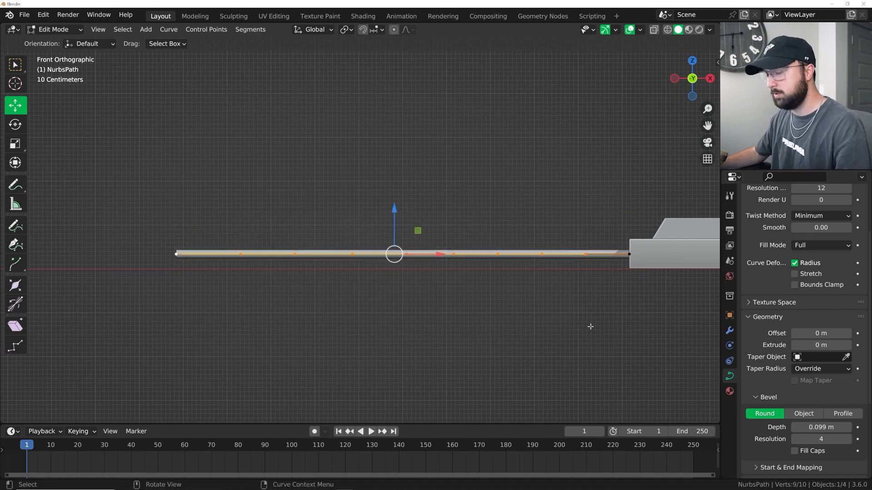
pyautogui.rightClick(516, 184)
pyautogui.click(515, 182)
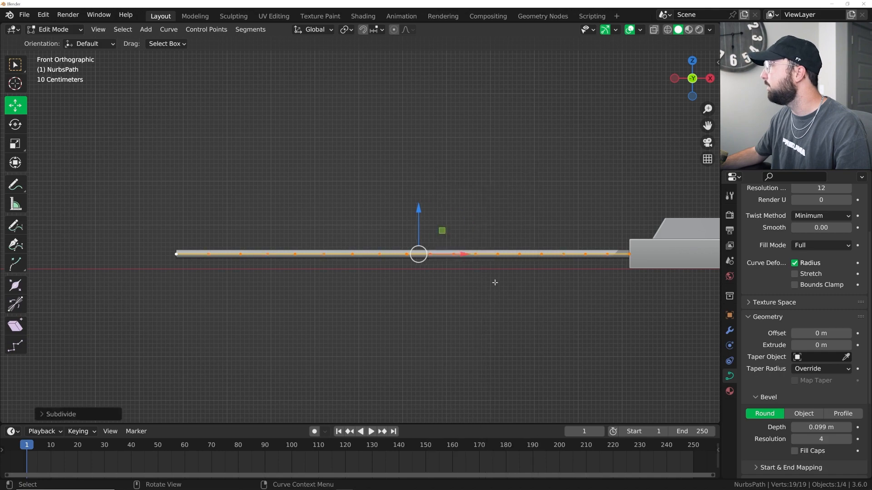
# Lower all control points except the two nearest the base along Z so the cable lies on the ground.
pyautogui.moveTo(132, 169); pyautogui.dragTo(594, 340)
pyautogui.scroll(3, 594, 340)
pyautogui.keyDown('shift'); pyautogui.moveTo(609, 339); pyautogui.dragTo(395, 300, button='middle'); pyautogui.keyUp('shift')
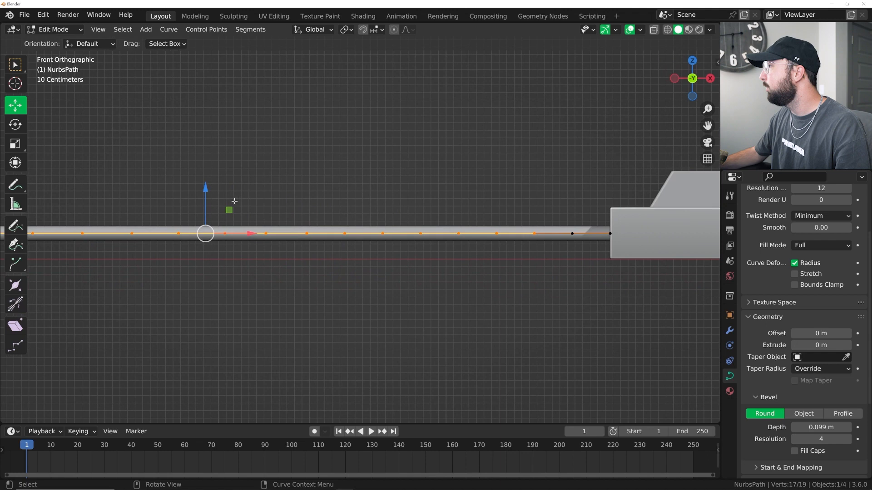
pyautogui.moveTo(208, 189); pyautogui.dragTo(211, 210)
pyautogui.moveTo(464, 219); pyautogui.dragTo(457, 265, button='middle')
pyautogui.press('`')
pyautogui.click(467, 209)
pyautogui.scroll(-5, 400, 285)
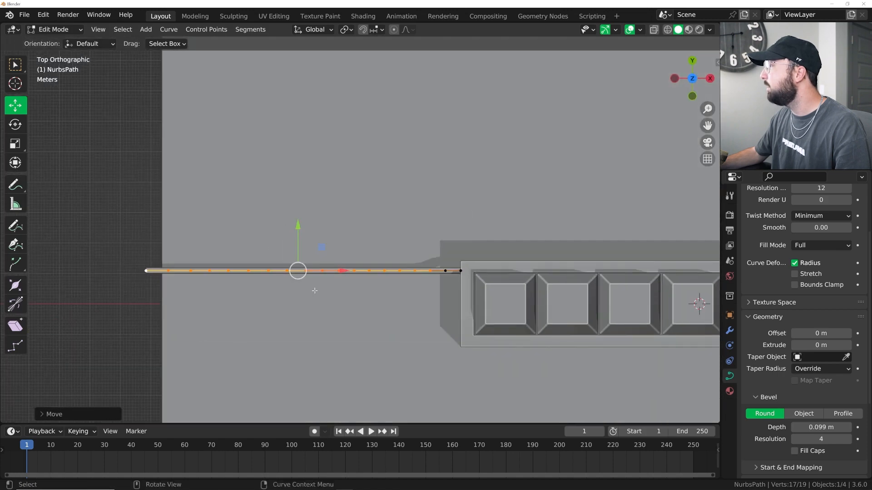
# Turn on proportional editing and move a middle cable control point about 0.27 m along Y with a smooth influence radius of about 3.1 m.
pyautogui.scroll(4, 308, 293)
pyautogui.keyDown('shift'); pyautogui.moveTo(309, 293); pyautogui.dragTo(367, 268, button='middle'); pyautogui.keyUp('shift')
pyautogui.click(228, 290)
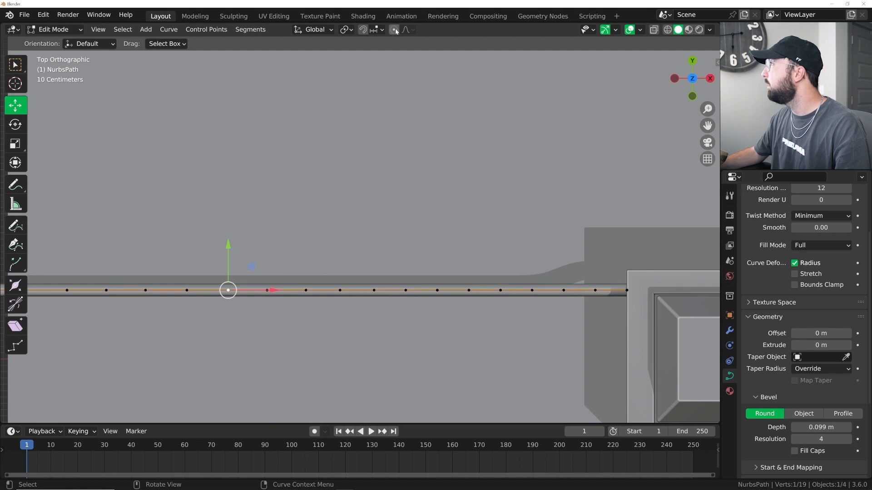
pyautogui.scroll(-4, 367, 178)
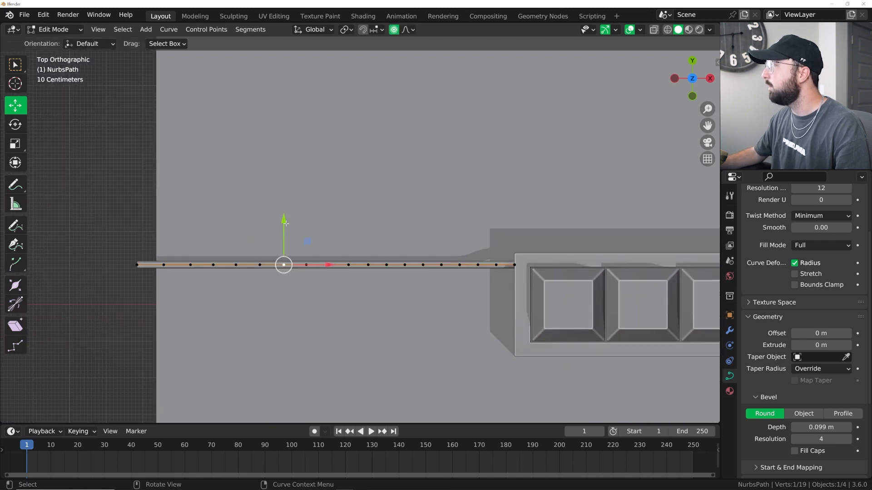
pyautogui.press('g')
pyautogui.scroll(-5, 291, 221)
pyautogui.scroll(-5, 291, 221)
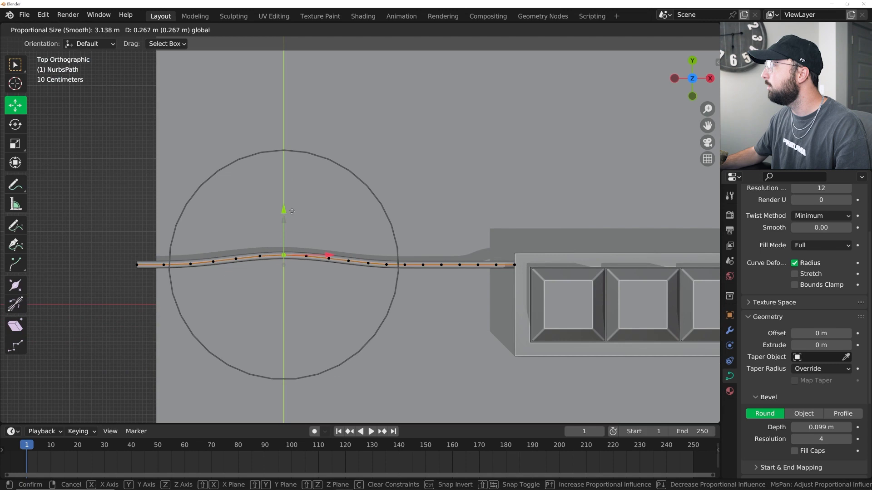
pyautogui.click(292, 211)
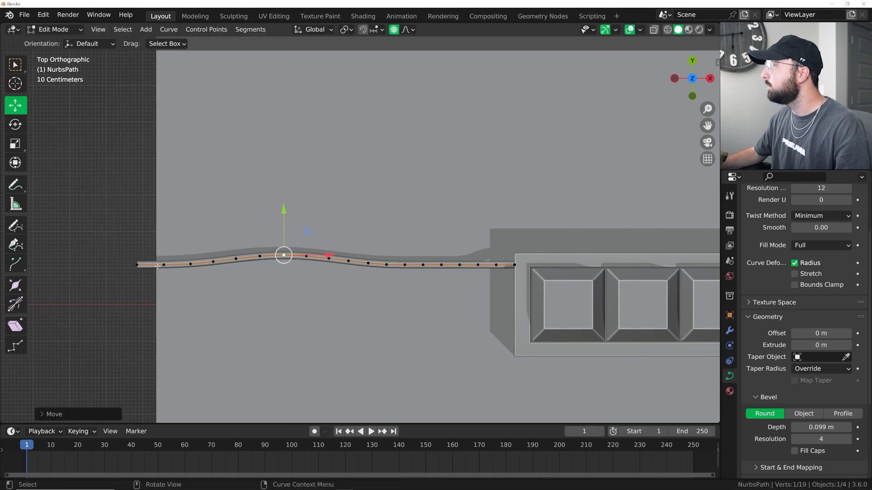
# Pull the cable's free end toward negative Y and shift a point nearer the base about 0.1 m along negative Y to form gentle waves.
pyautogui.click(136, 265)
pyautogui.press('g')
pyautogui.click(137, 277)
pyautogui.click(386, 265)
pyautogui.press('g')
pyautogui.press('y')
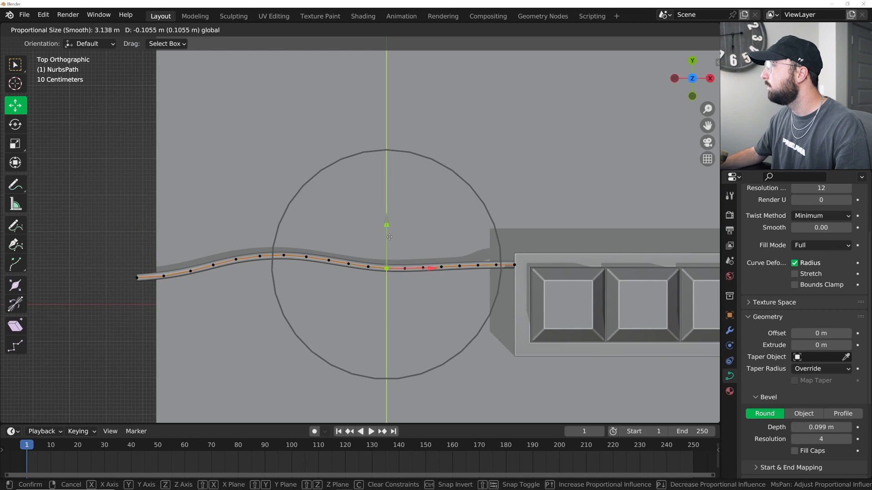
pyautogui.click(389, 237)
pyautogui.press('Tab')
pyautogui.moveTo(472, 301); pyautogui.dragTo(522, 214, button='middle')
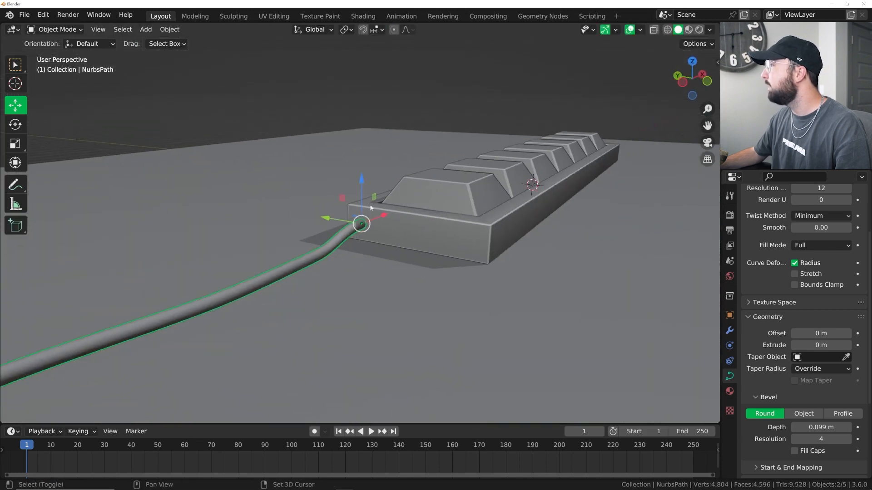
# Add a cylinder mesh at the 3D cursor in Object Mode.
pyautogui.hotkey('shift', 'a')
pyautogui.moveTo(344, 200)
pyautogui.click(422, 248)
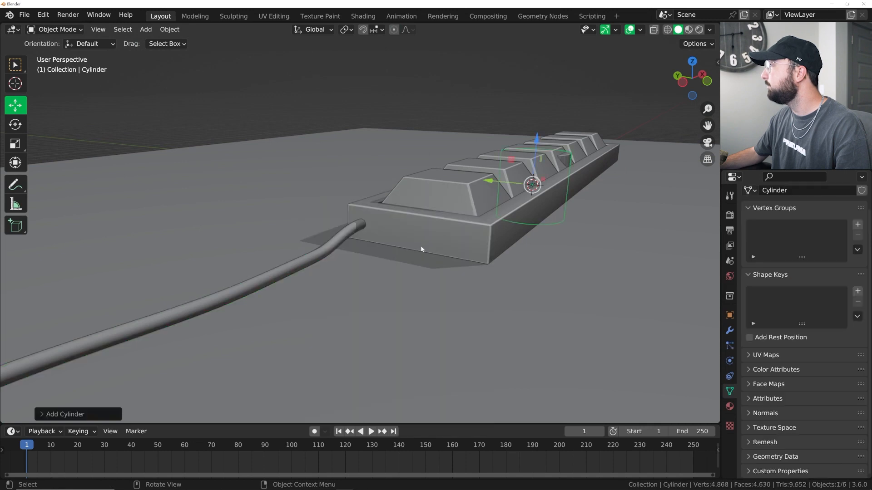
pyautogui.moveTo(420, 246); pyautogui.dragTo(476, 242, button='middle')
pyautogui.scroll(4, 476, 243)
pyautogui.write('r')
pyautogui.write('y')
pyautogui.write('y9')
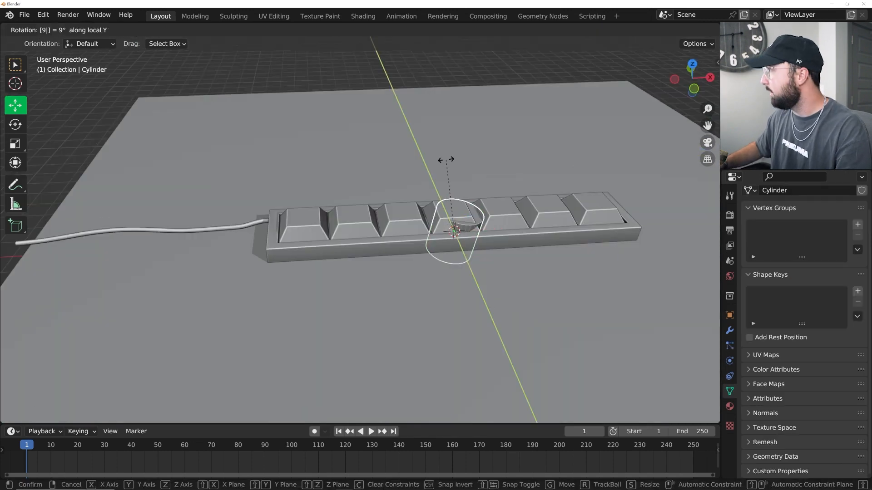
pyautogui.press('Return')
pyautogui.hotkey('ctrl', 'z')
# Rotate the cylinder 90° about Y and move it along negative X past the cable end of the base.
pyautogui.write('ry90')
pyautogui.press('Return')
pyautogui.moveTo(498, 229); pyautogui.dragTo(293, 240)
pyautogui.moveTo(293, 239); pyautogui.dragTo(366, 230, button='middle')
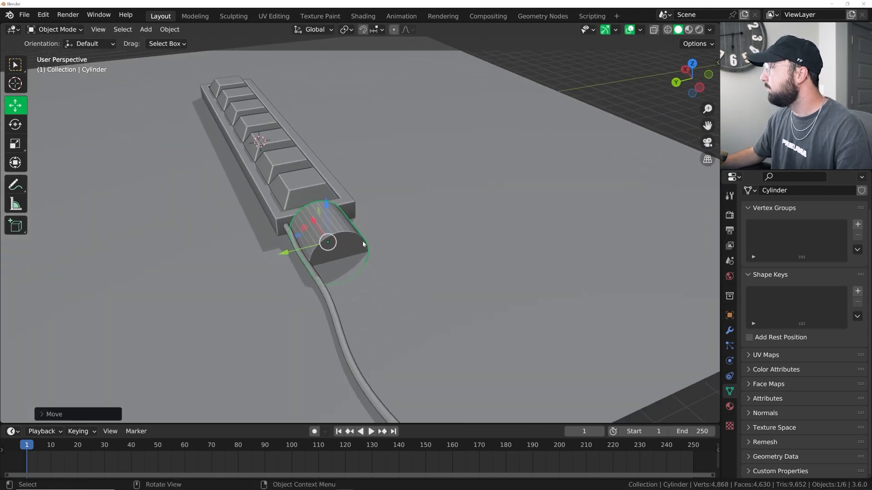
# Scale the cylinder down uniformly in top view until it is only slightly wider than the cable.
pyautogui.scroll(5, 354, 274)
pyautogui.press('Tab')
pyautogui.press('Tab')
pyautogui.press('`')
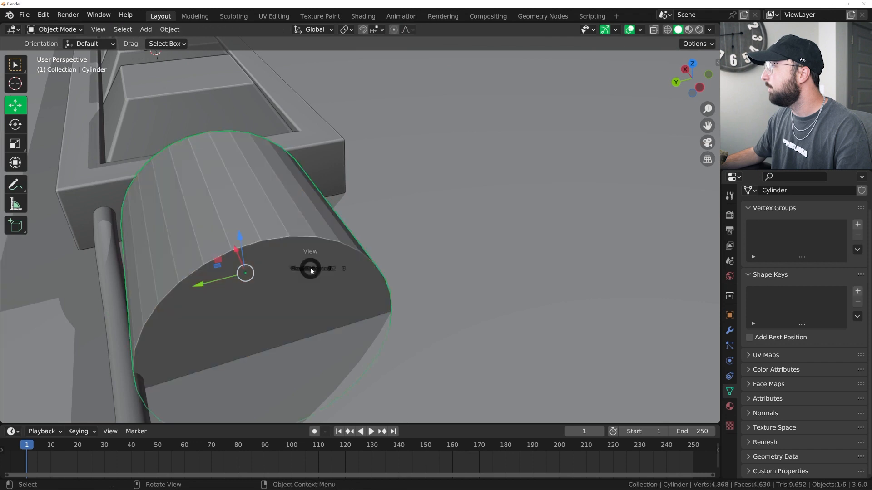
pyautogui.click(305, 218)
pyautogui.keyDown('shift'); pyautogui.moveTo(294, 150); pyautogui.dragTo(262, 296, button='middle'); pyautogui.keyUp('shift')
pyautogui.press('s')
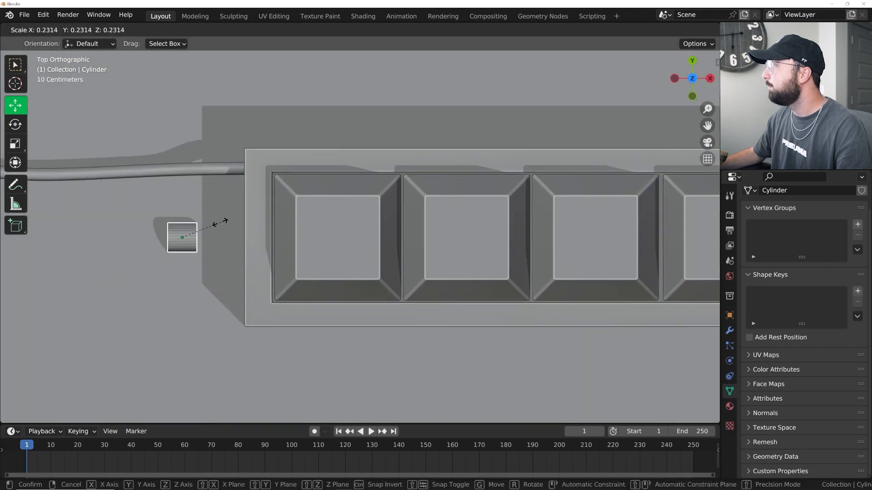
pyautogui.click(209, 214)
# Move the cylinder over the cable against the base's side, about 0.82 m along X and 1.1 m along Y, and fine-tune its scale.
pyautogui.scroll(2, 205, 209)
pyautogui.keyDown('shift'); pyautogui.moveTo(204, 209); pyautogui.dragTo(252, 255, button='middle'); pyautogui.keyUp('shift')
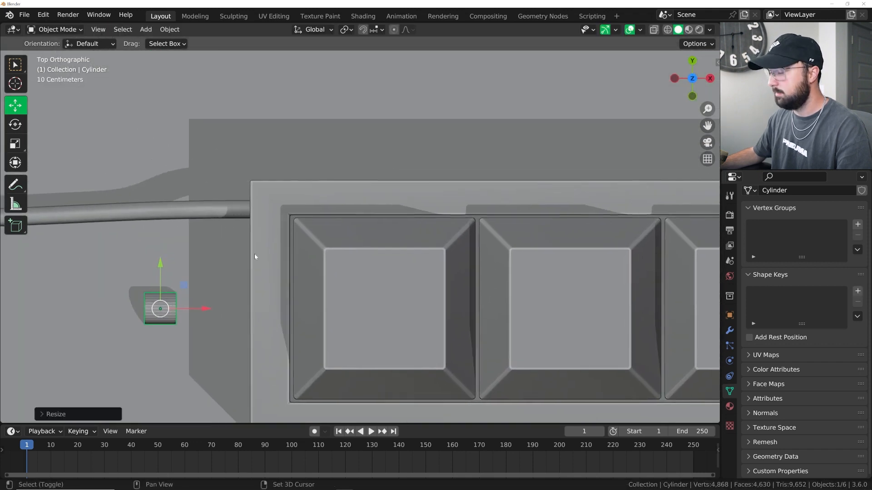
pyautogui.press('g')
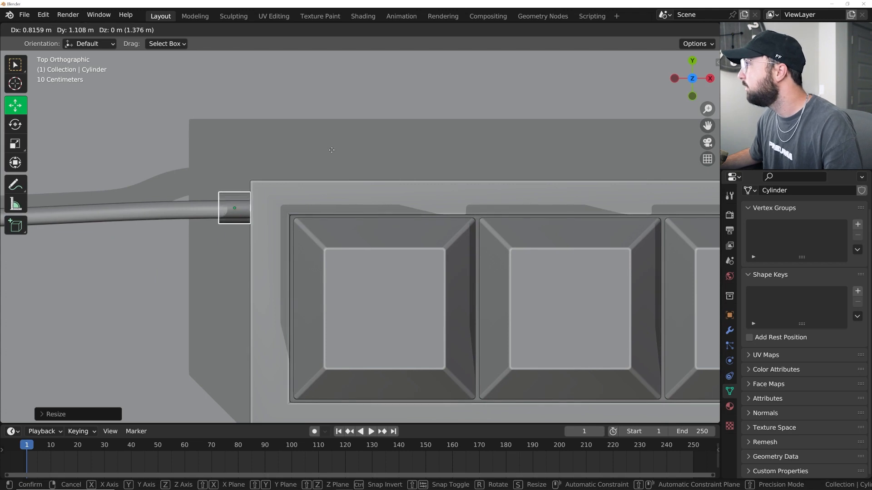
pyautogui.click(333, 152)
pyautogui.press('s')
pyautogui.click(343, 152)
# Adjust the cylinder's height along Z so it is centered around the cable where it enters the base.
pyautogui.moveTo(342, 151); pyautogui.dragTo(312, 192, button='middle')
pyautogui.scroll(-2, 312, 192)
pyautogui.moveTo(296, 188); pyautogui.dragTo(302, 155)
pyautogui.moveTo(302, 155); pyautogui.dragTo(406, 141, button='middle')
pyautogui.moveTo(367, 101); pyautogui.dragTo(367, 101)
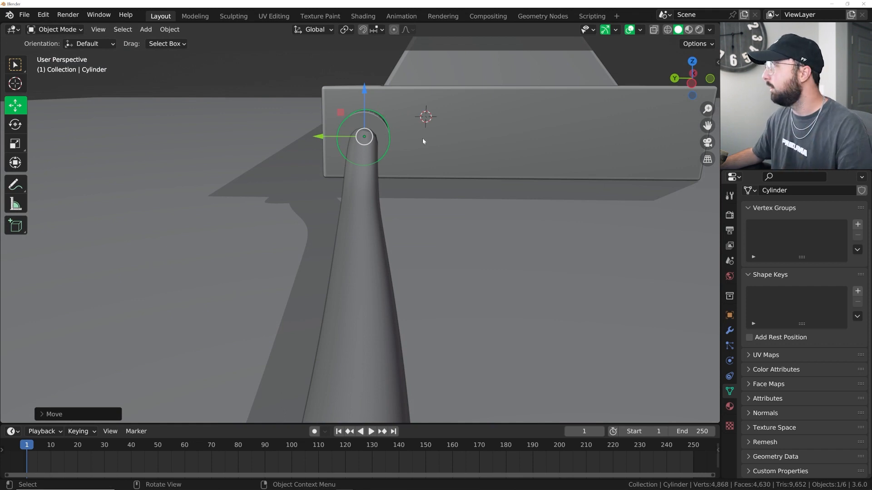
pyautogui.moveTo(421, 141); pyautogui.dragTo(388, 174, button='middle')
# Inset the cylinder's outer end face in Edit Mode to leave a ring around the cable.
pyautogui.press('Tab')
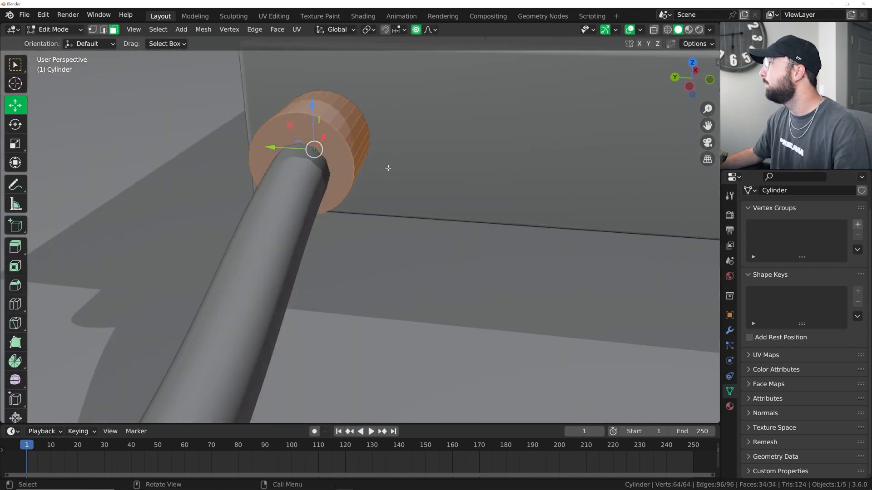
pyautogui.click(337, 159)
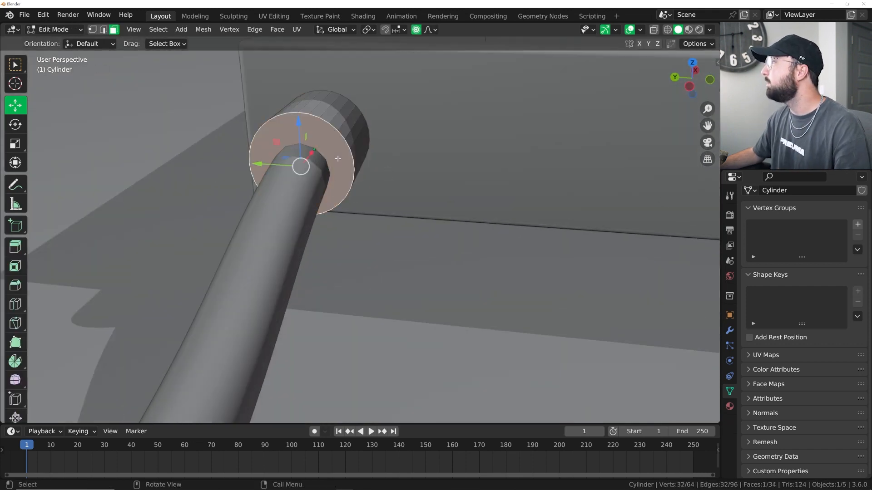
pyautogui.press('i')
pyautogui.click(541, 156)
pyautogui.moveTo(483, 150); pyautogui.dragTo(348, 241, button='middle')
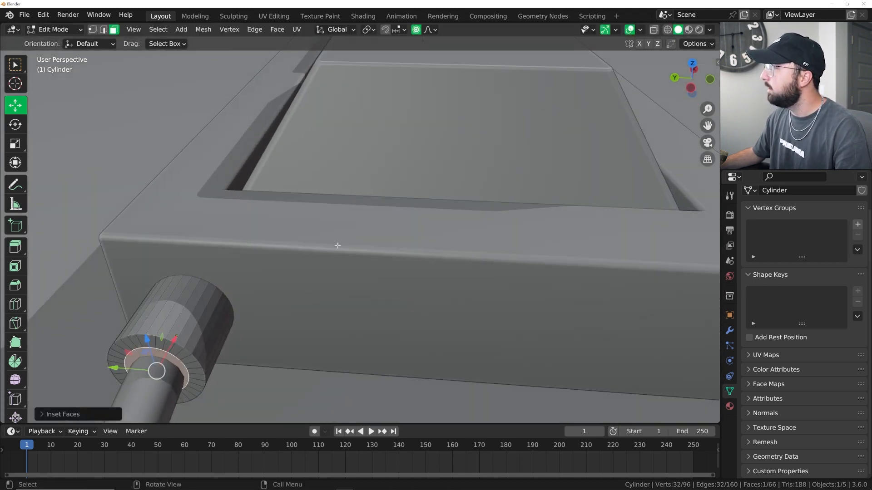
# Extrude the inset face along X into the cylinder to form a recess around the cable, and return to Object Mode.
pyautogui.press('e')
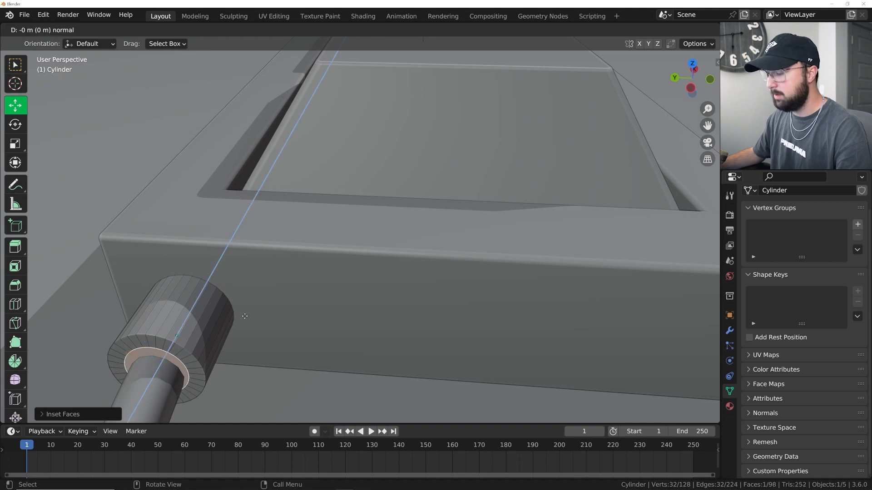
pyautogui.press('x')
pyautogui.click(269, 293)
pyautogui.press('Tab')
pyautogui.moveTo(274, 303); pyautogui.dragTo(303, 297, button='middle')
pyautogui.press('Tab')
pyautogui.press('Tab')
pyautogui.press('Tab')
pyautogui.press('Tab')
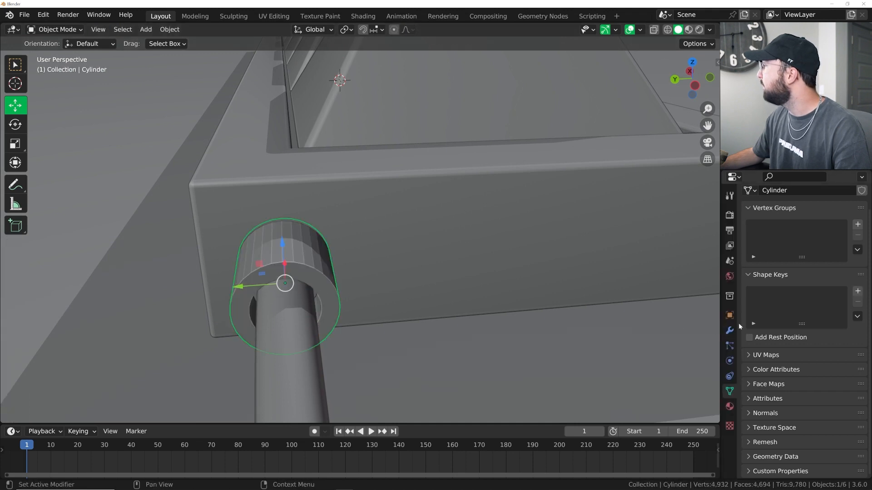
# Add a Bevel modifier to the cylinder with an amount of 0.116 m and 4 segments, and shade it smooth.
pyautogui.click(729, 330)
pyautogui.click(765, 213)
pyautogui.click(624, 254)
pyautogui.moveTo(833, 271); pyautogui.dragTo(844, 272)
pyautogui.click(848, 286)
pyautogui.click(848, 286)
pyautogui.click(847, 286)
pyautogui.rightClick(538, 235)
pyautogui.click(537, 235)
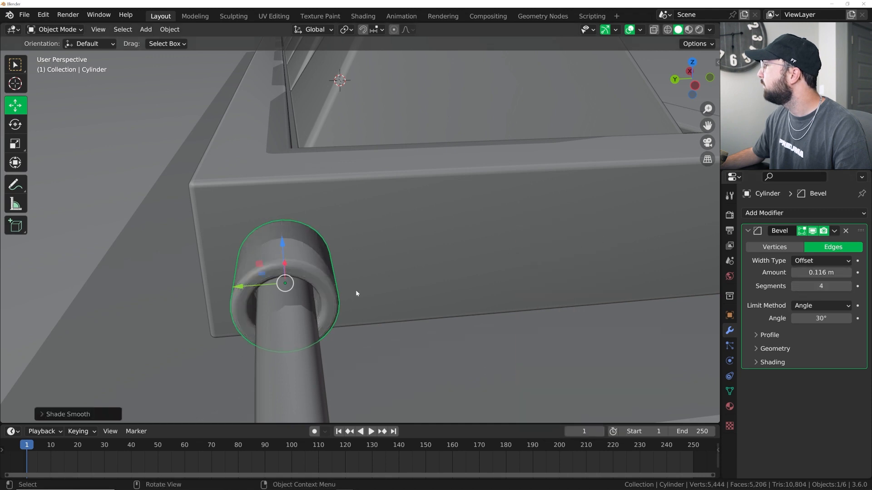
# Scale down the inner edge loop at the collar's opening so it fits more closely around the cable, and return to Object Mode.
pyautogui.press('Tab')
pyautogui.scroll(3, 321, 296)
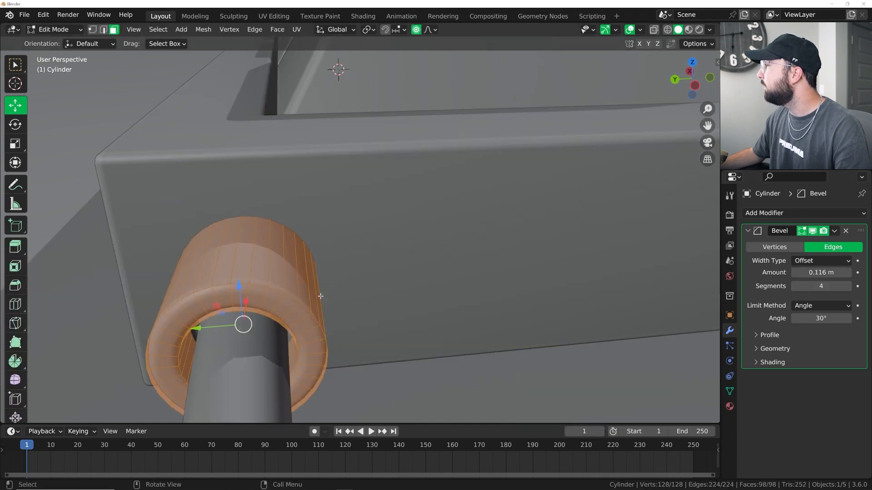
pyautogui.click(103, 31)
pyautogui.keyDown('alt'); pyautogui.click(272, 319); pyautogui.keyUp('alt')
pyautogui.press('s')
pyautogui.rightClick(363, 307)
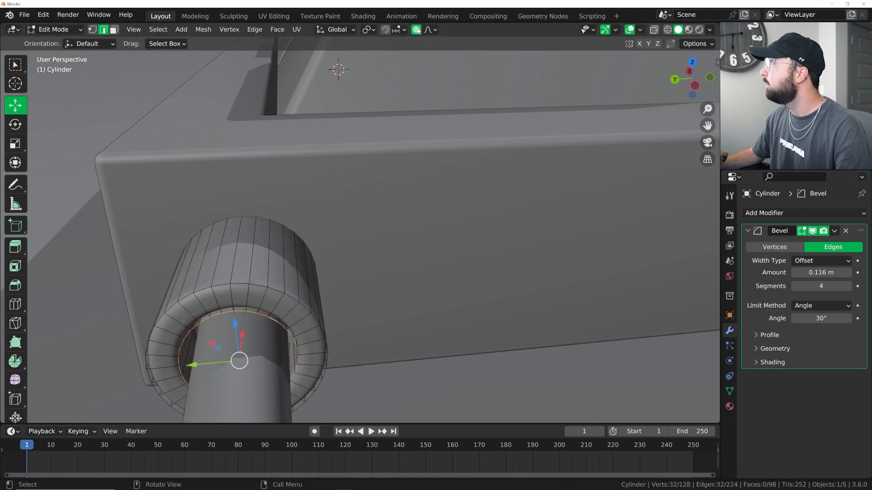
pyautogui.press('s')
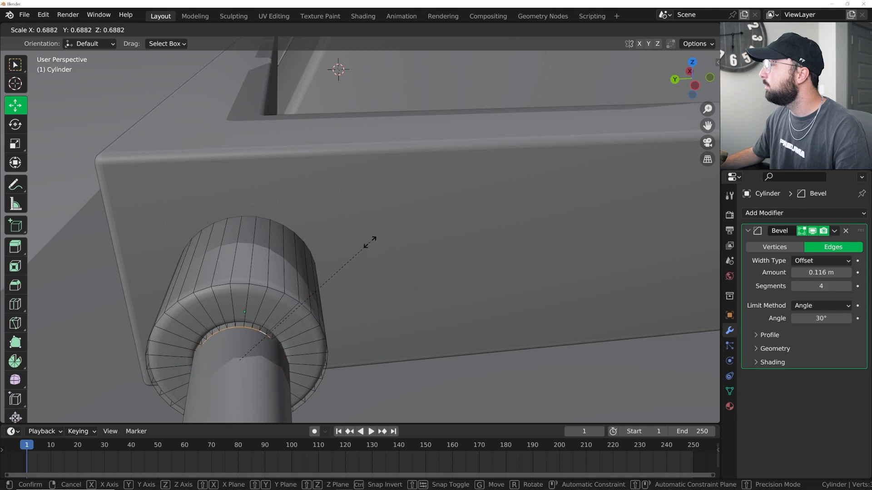
pyautogui.click(405, 235)
pyautogui.press('Tab')
# Switch the viewport to Rendered shading and examine the block row and its cable.
pyautogui.moveTo(405, 236); pyautogui.dragTo(372, 229, button='middle')
pyautogui.scroll(-8, 430, 195)
pyautogui.click(473, 205)
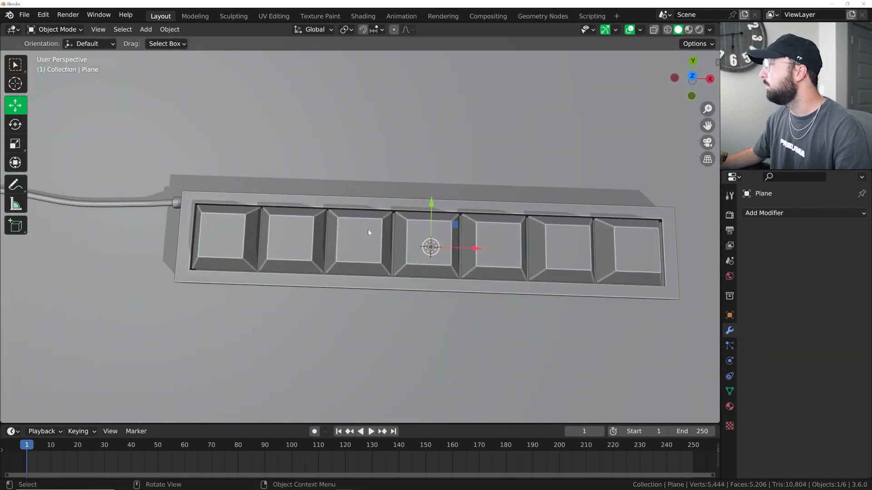
pyautogui.click(372, 229)
pyautogui.click(699, 30)
pyautogui.moveTo(383, 221)
pyautogui.mouseDown(button='middle')
pyautogui.moveTo(413, 164)
pyautogui.moveTo(515, 205)
pyautogui.mouseUp(button='middle')
pyautogui.click(412, 167)
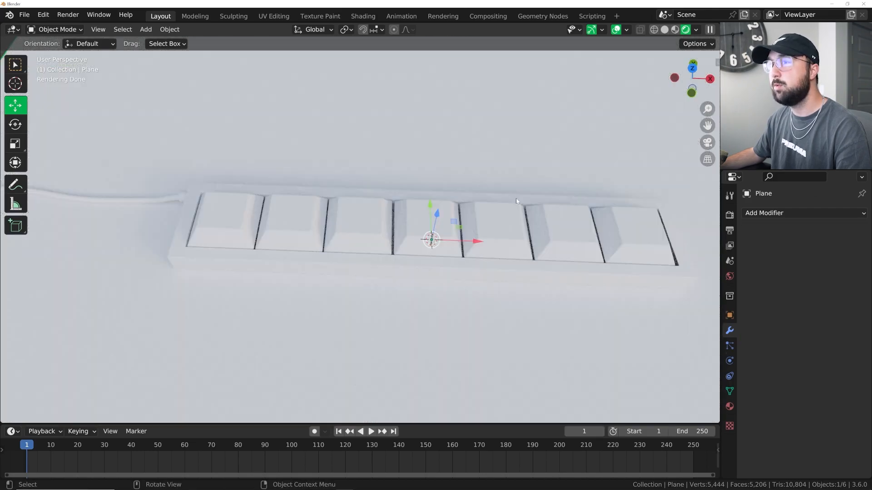